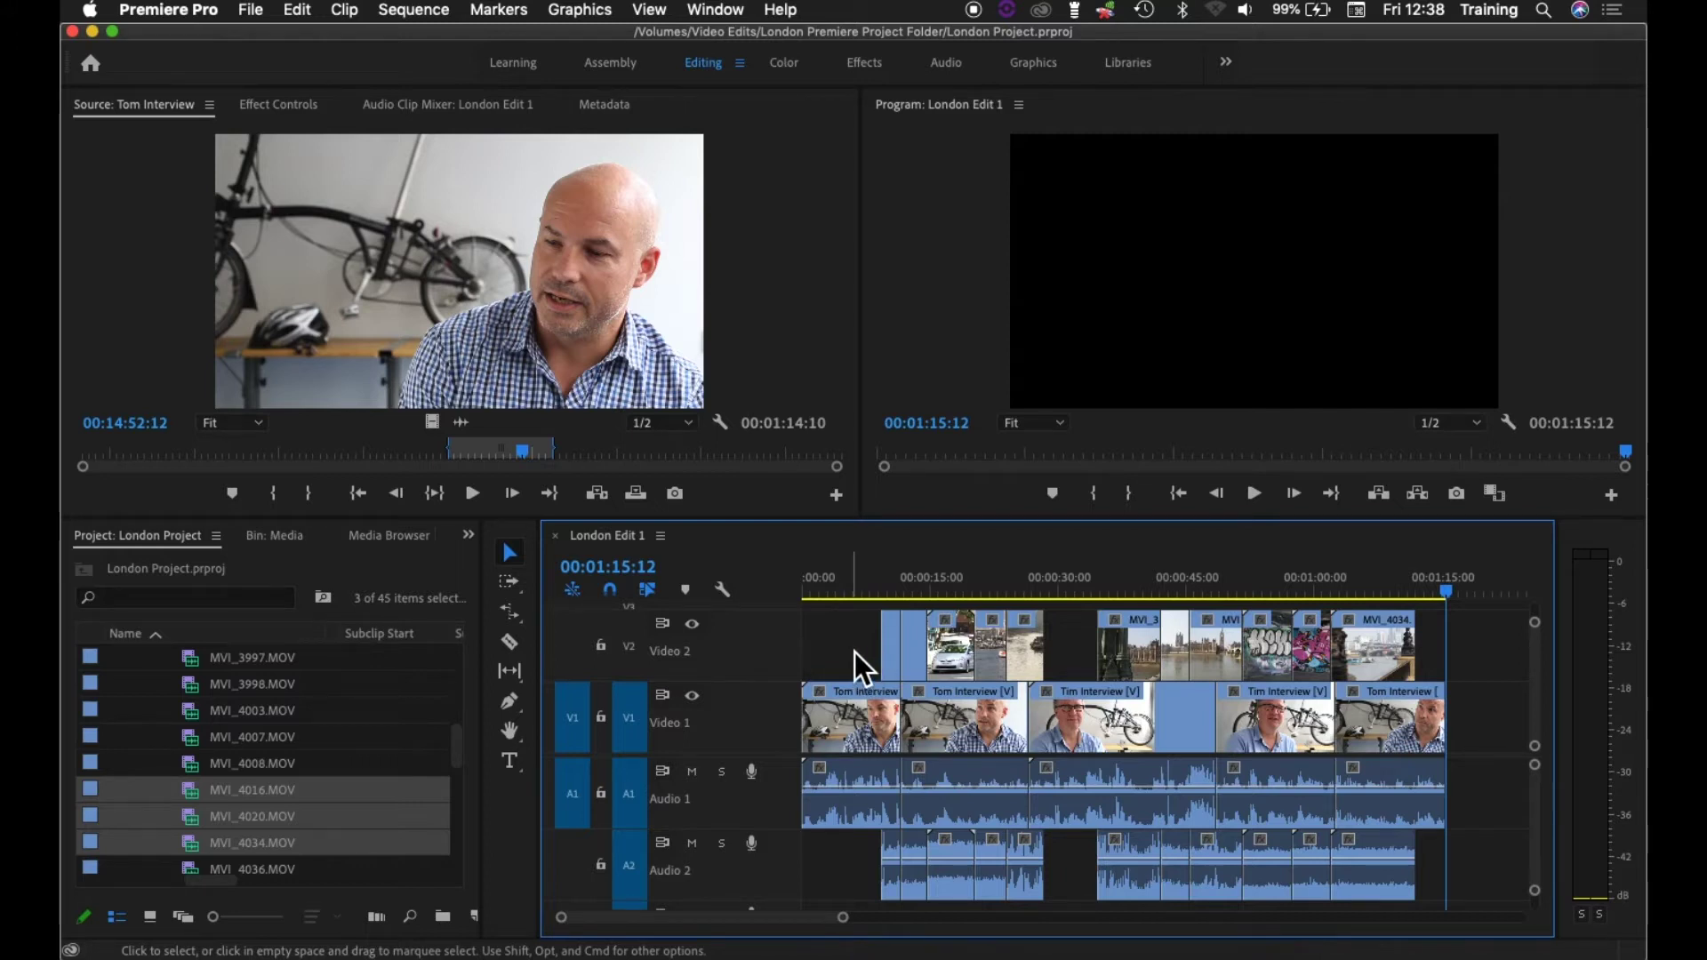
# Marquee-select the opening clips on V2, V1, A1 and A2, including the first three interview clips.
pyautogui.moveTo(853, 652); pyautogui.dragTo(1022, 668)
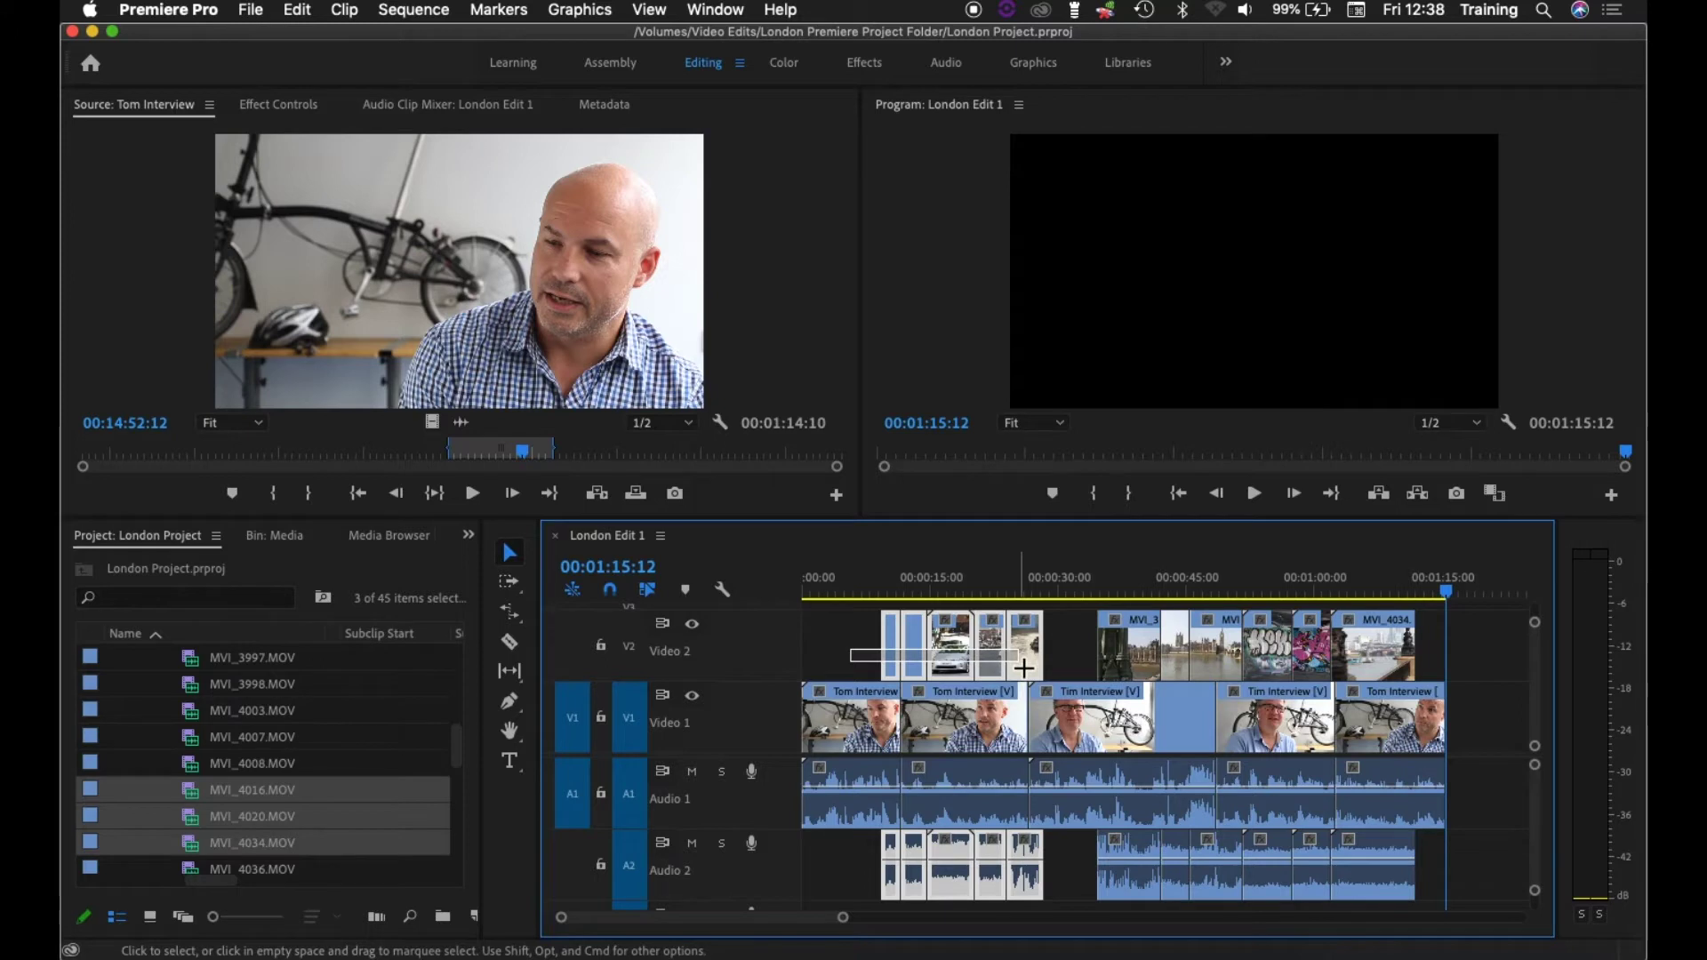
pyautogui.moveTo(1024, 667); pyautogui.dragTo(1044, 712)
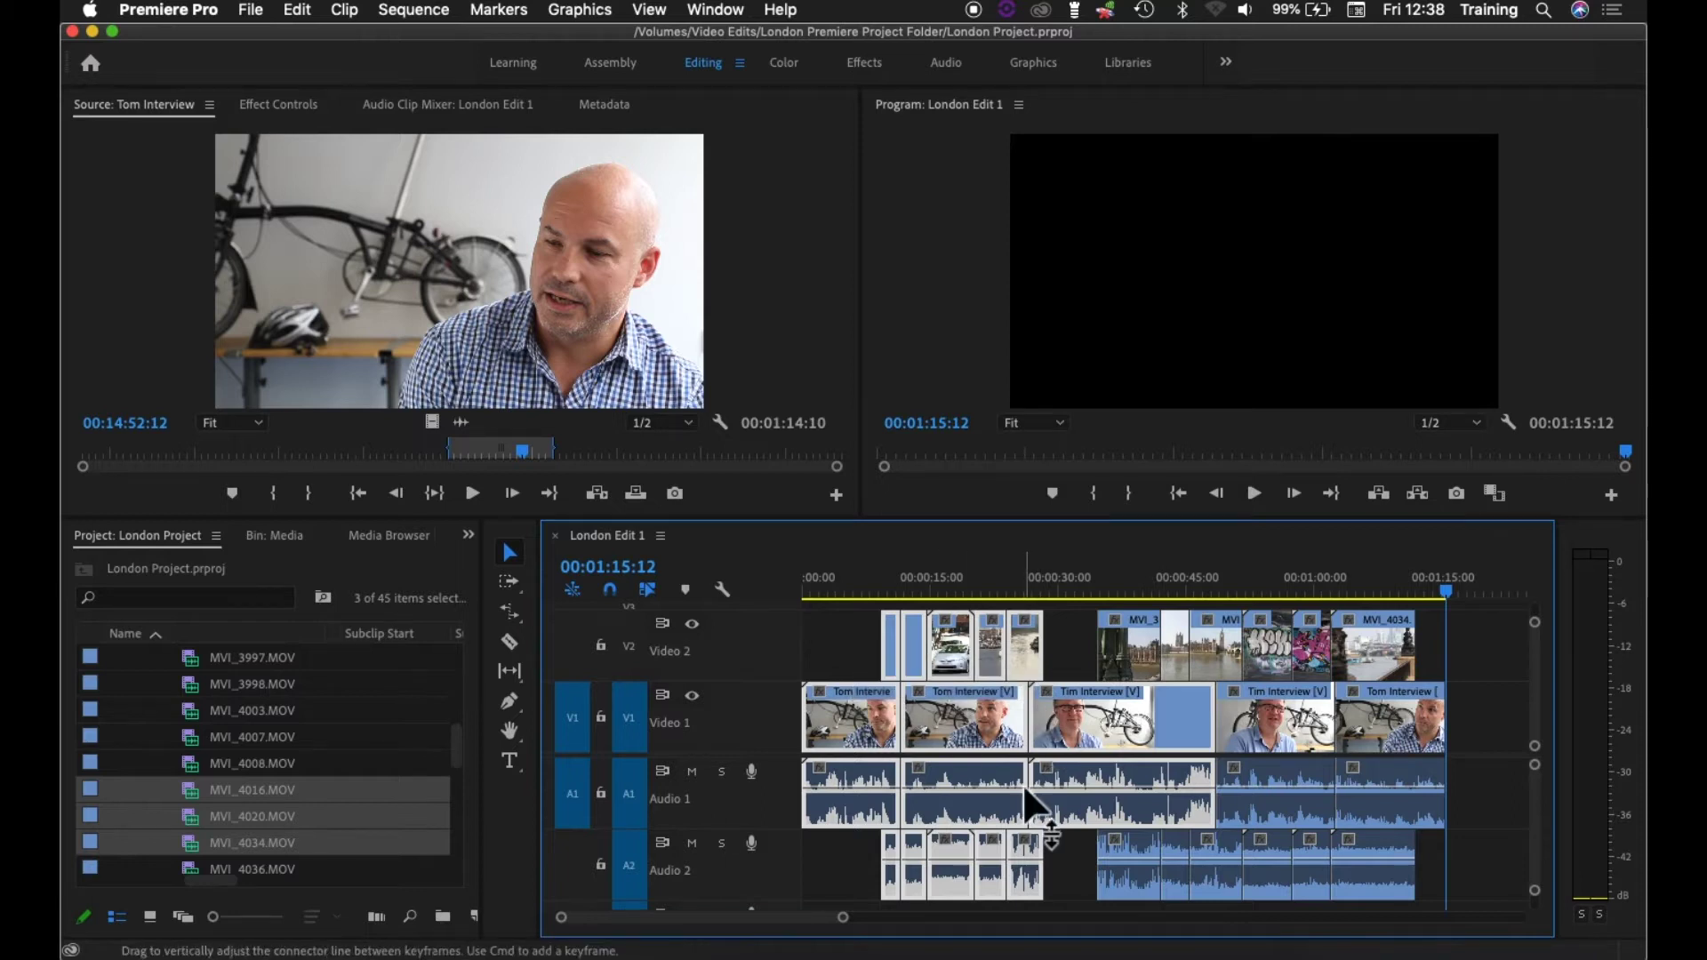
pyautogui.moveTo(1052, 835)
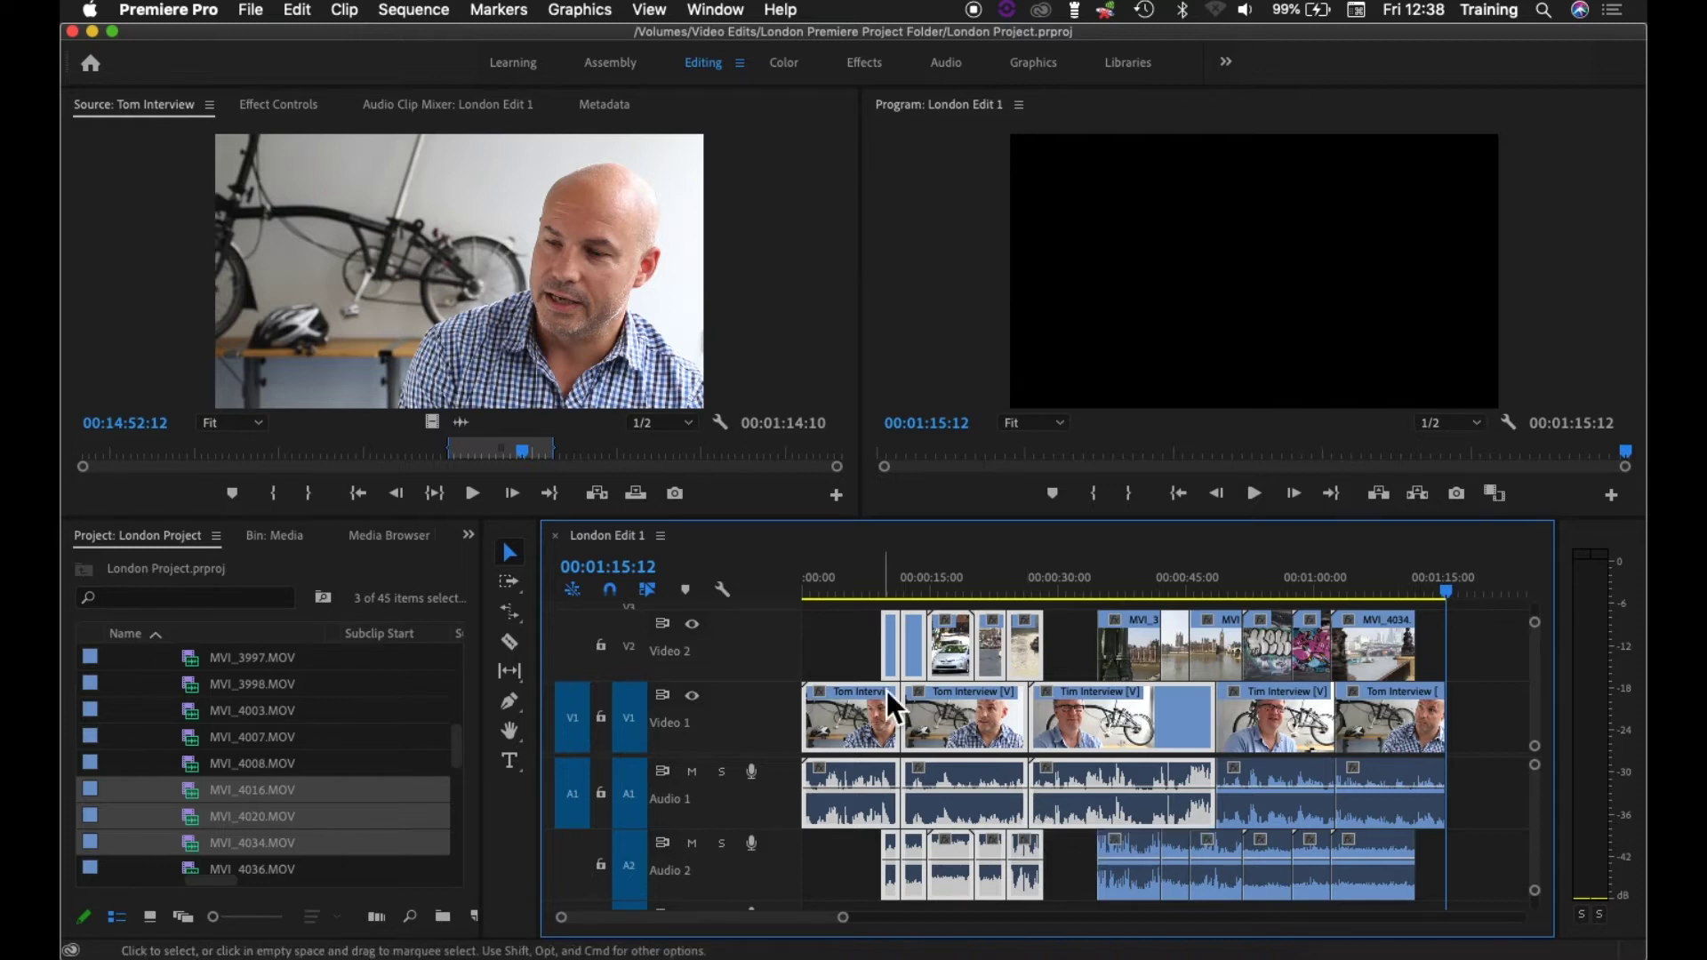
pyautogui.moveTo(887, 693)
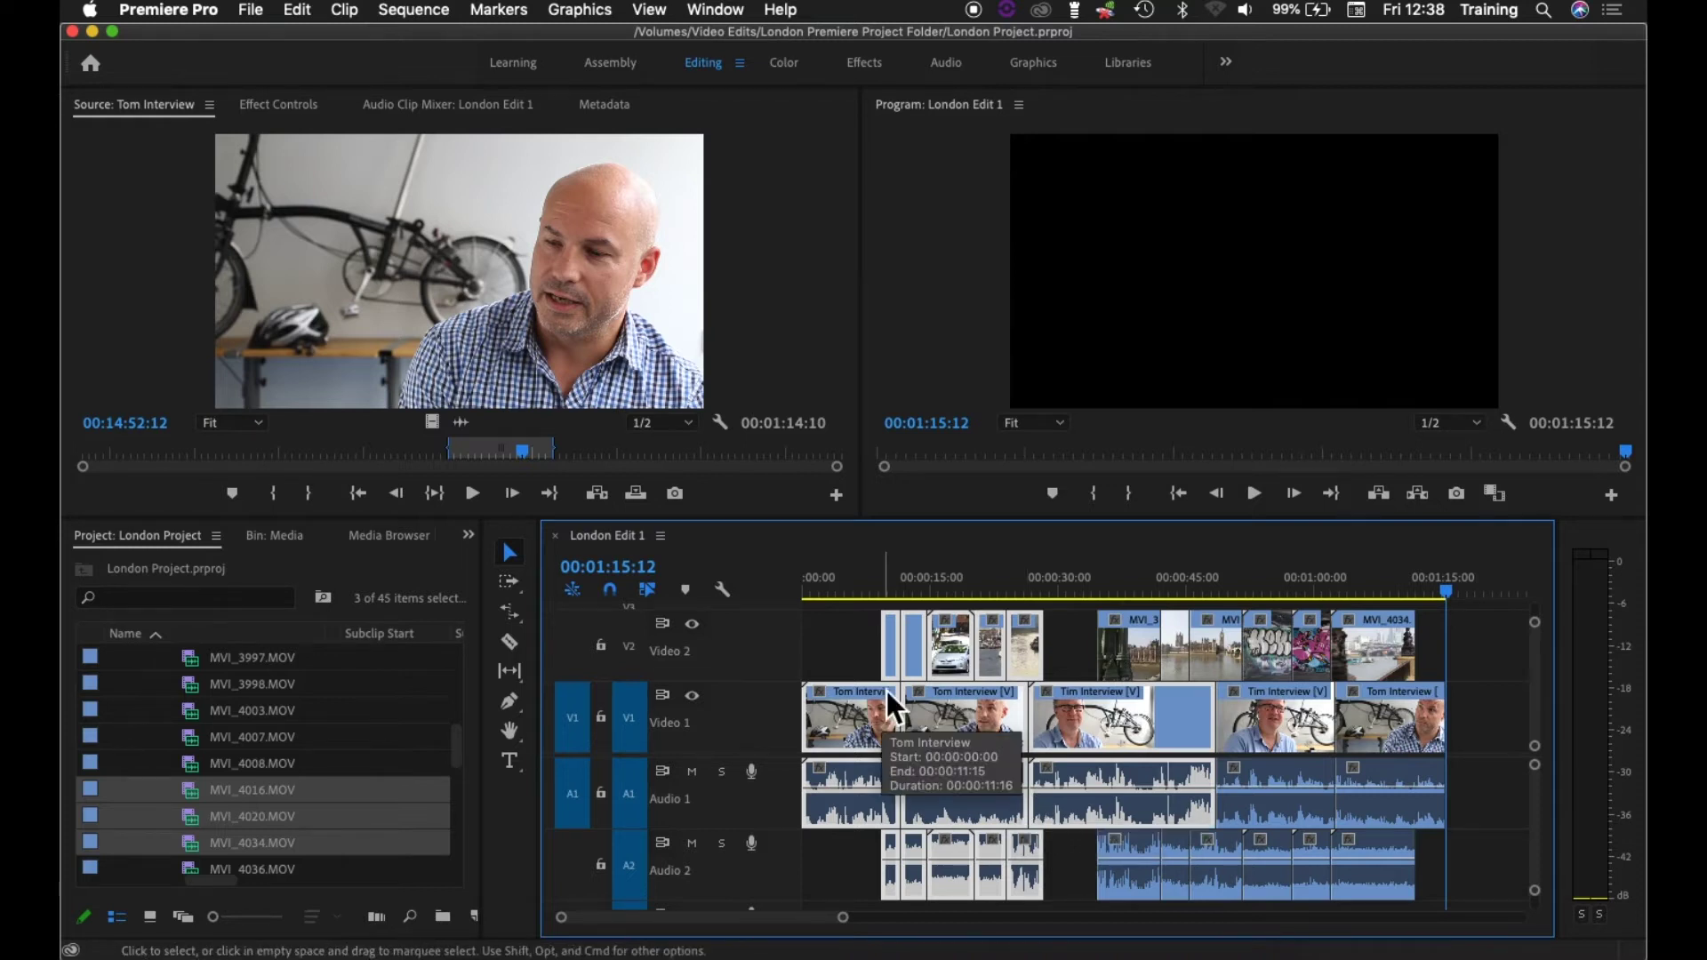
pyautogui.click(867, 663)
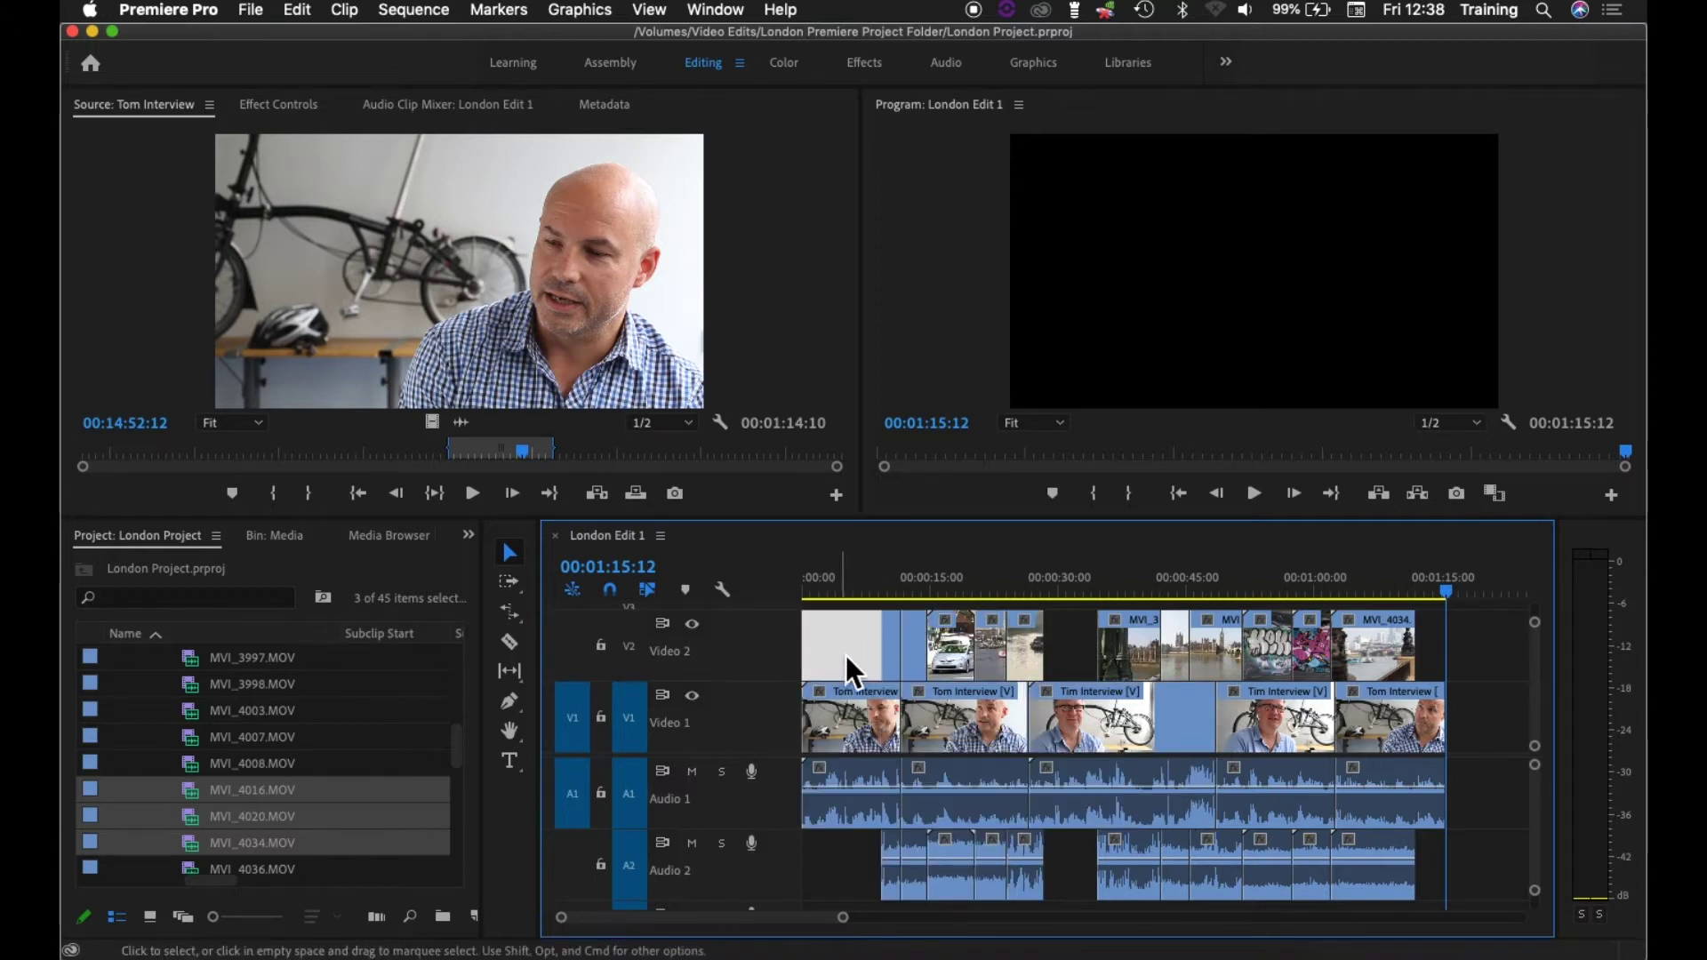
pyautogui.click(861, 729)
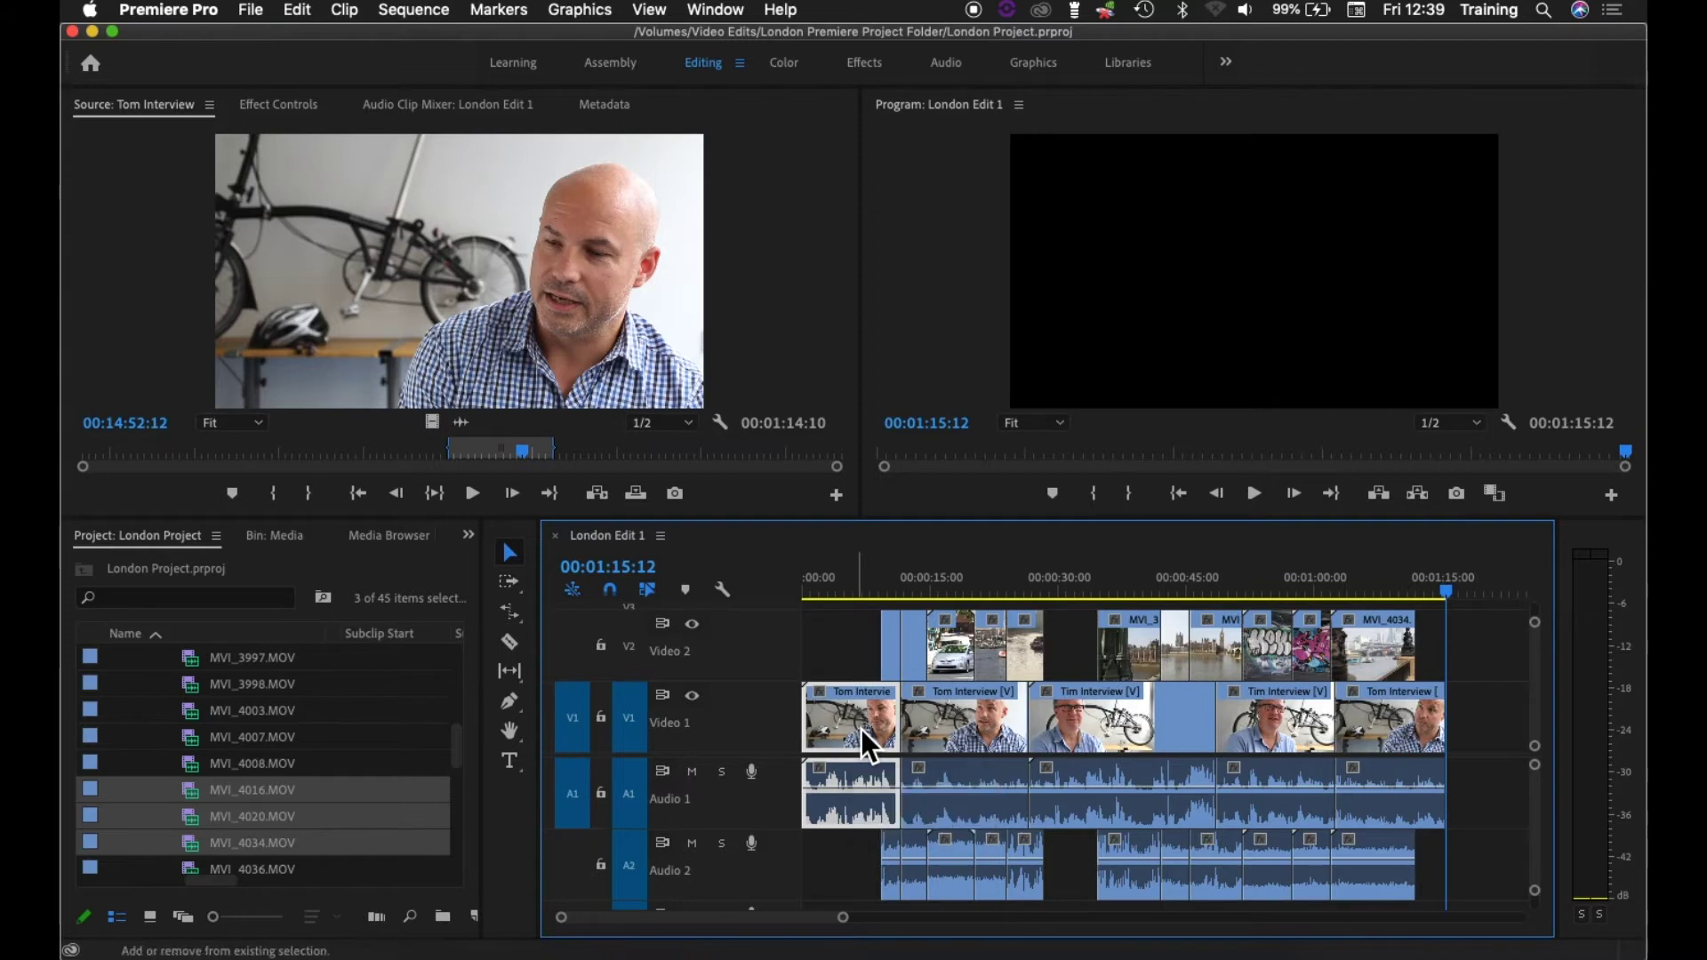
pyautogui.keyDown('shift'); pyautogui.click(1103, 742); pyautogui.keyUp('shift')
pyautogui.keyDown('shift'); pyautogui.click(995, 659); pyautogui.keyUp('shift')
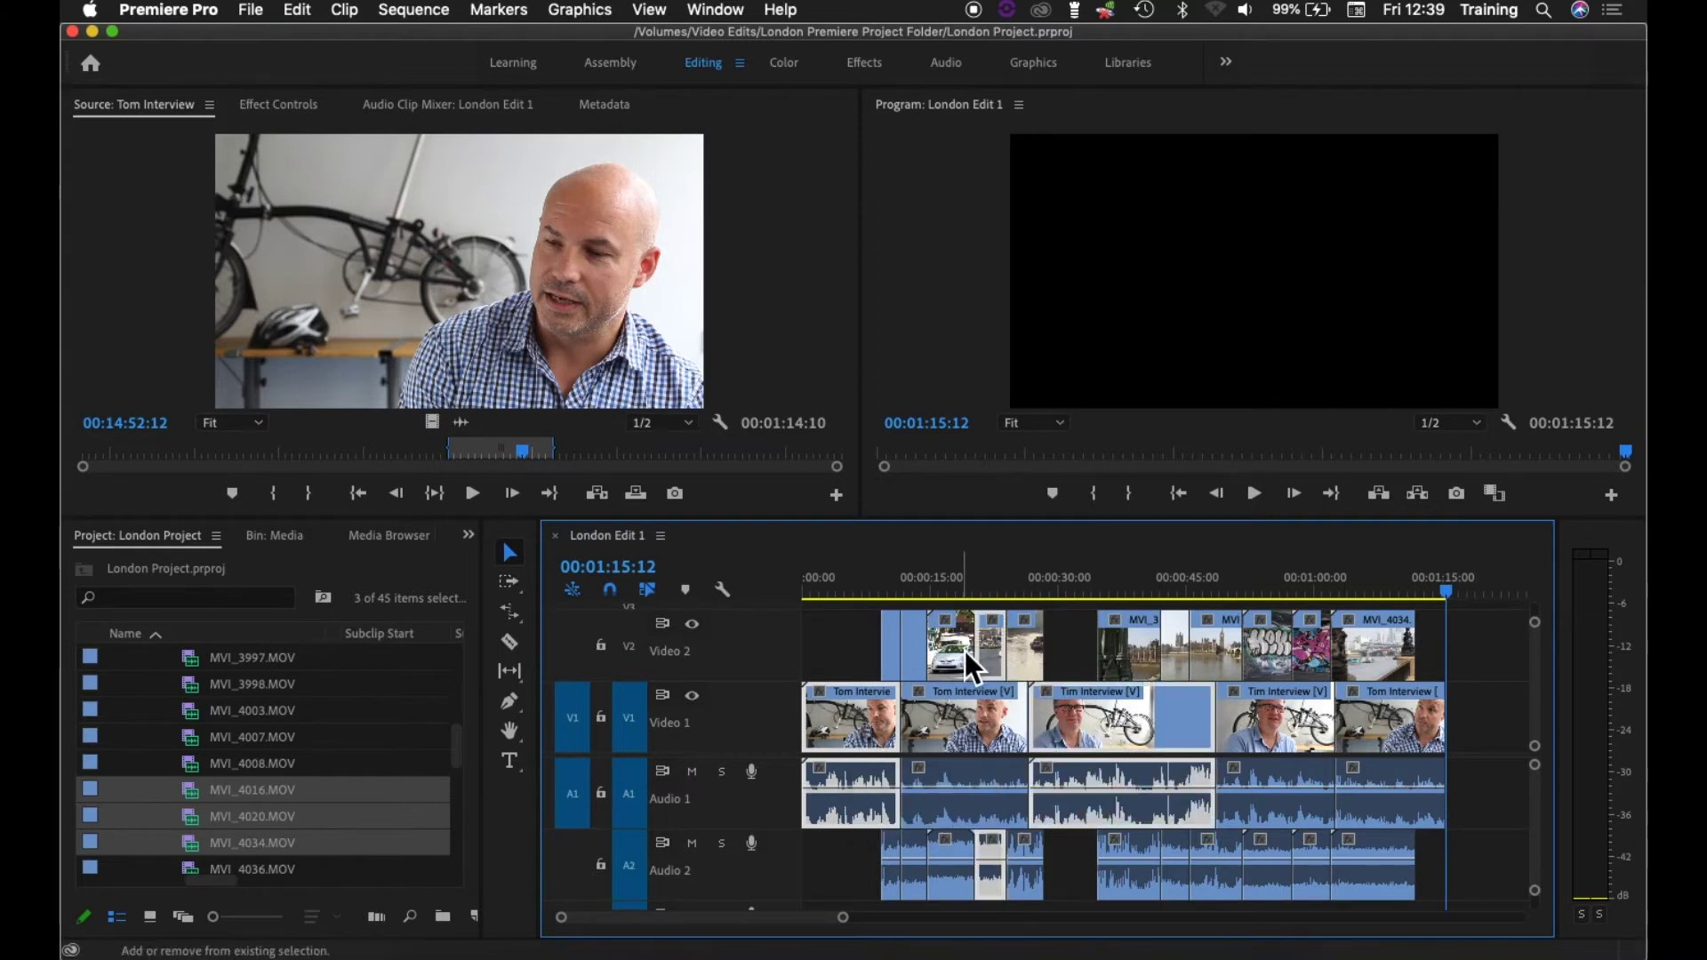
pyautogui.keyDown('shift'); pyautogui.click(964, 650); pyautogui.keyUp('shift')
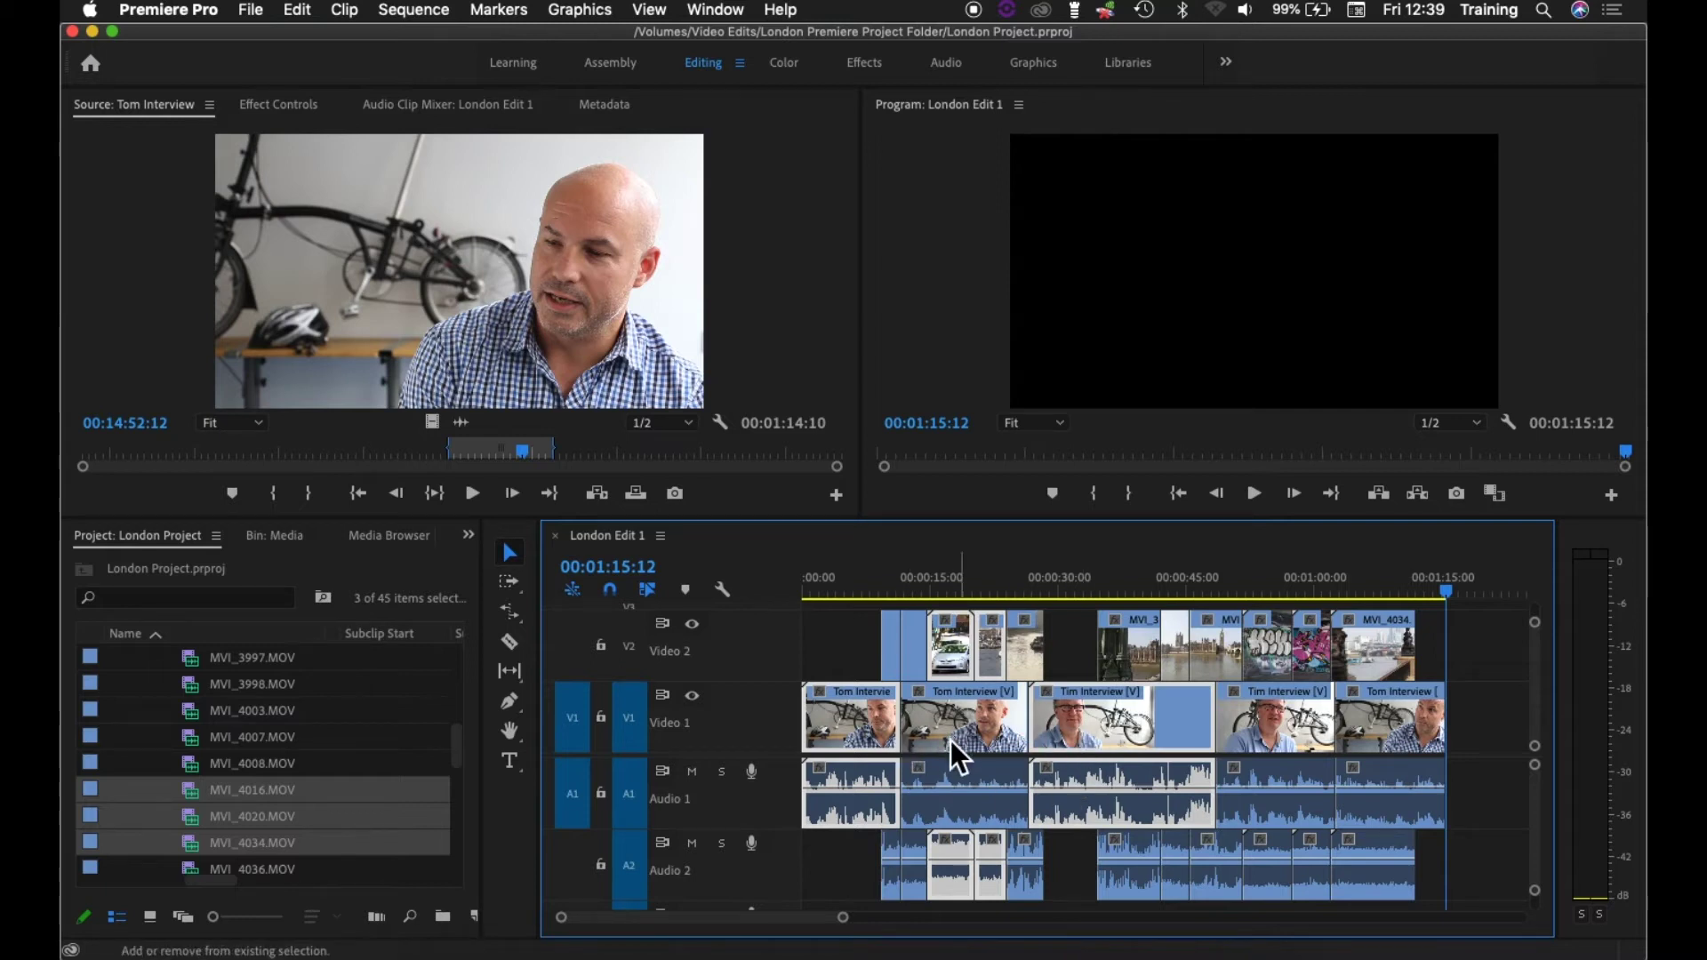
pyautogui.keyDown('shift'); pyautogui.click(1378, 728); pyautogui.keyUp('shift')
pyautogui.click(839, 645)
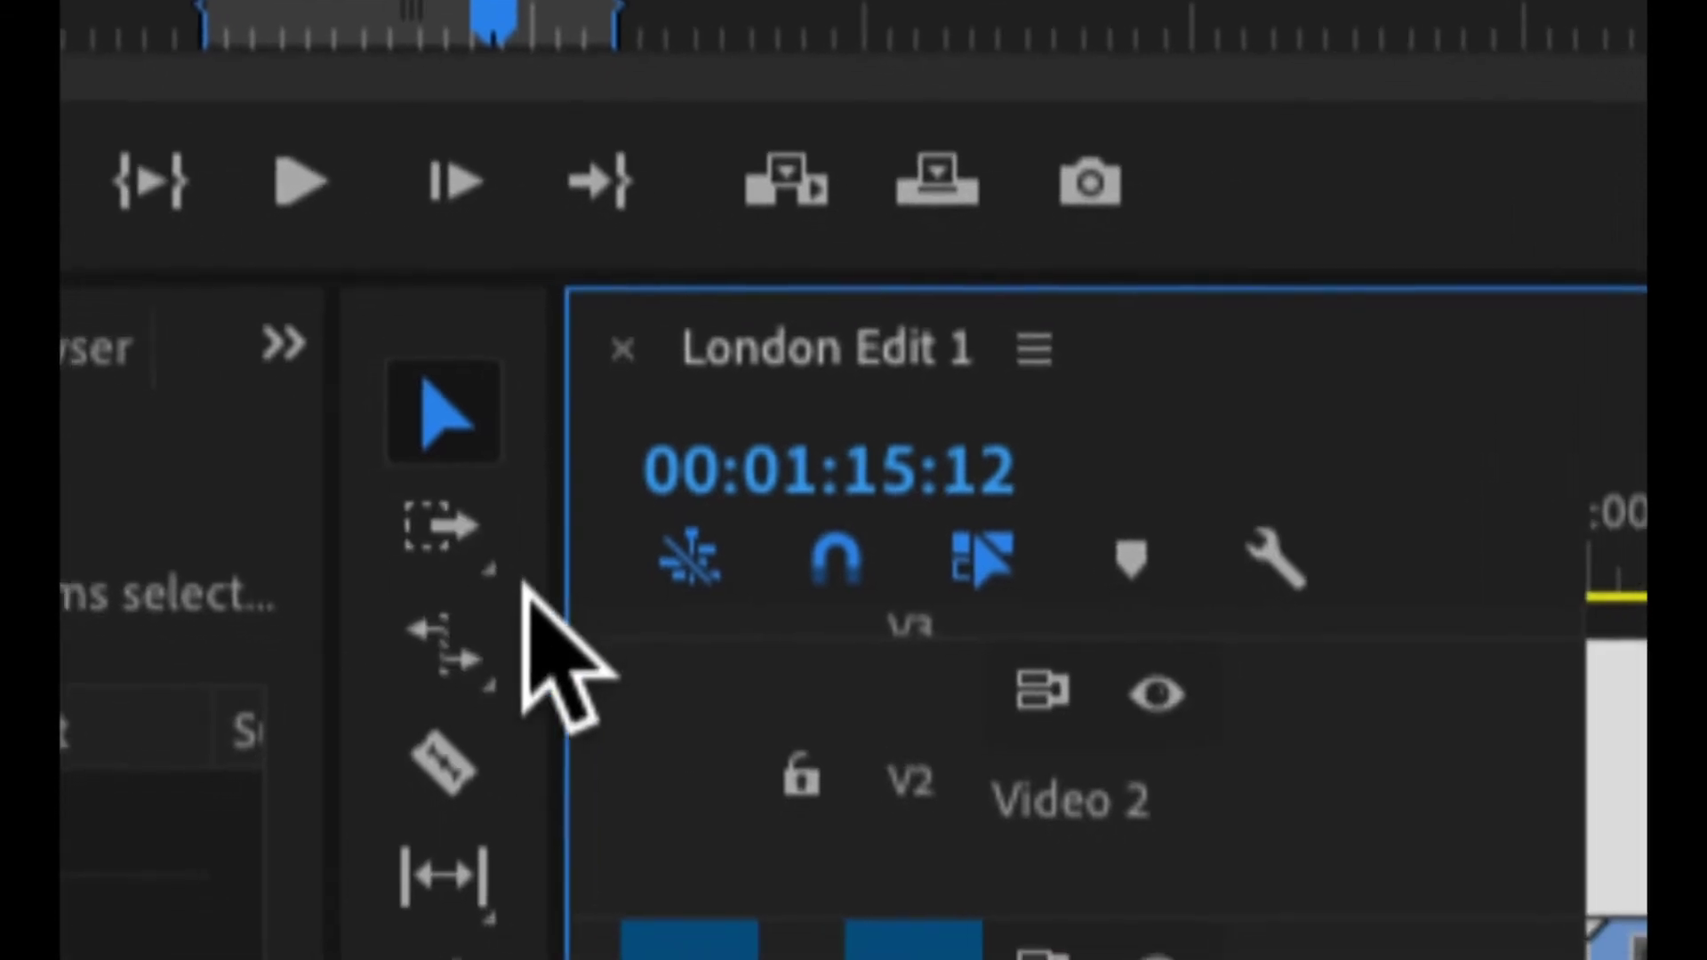
# Make Track Select Forward Tool (A) the active tool from the Track Select flyout.
pyautogui.click(471, 591)
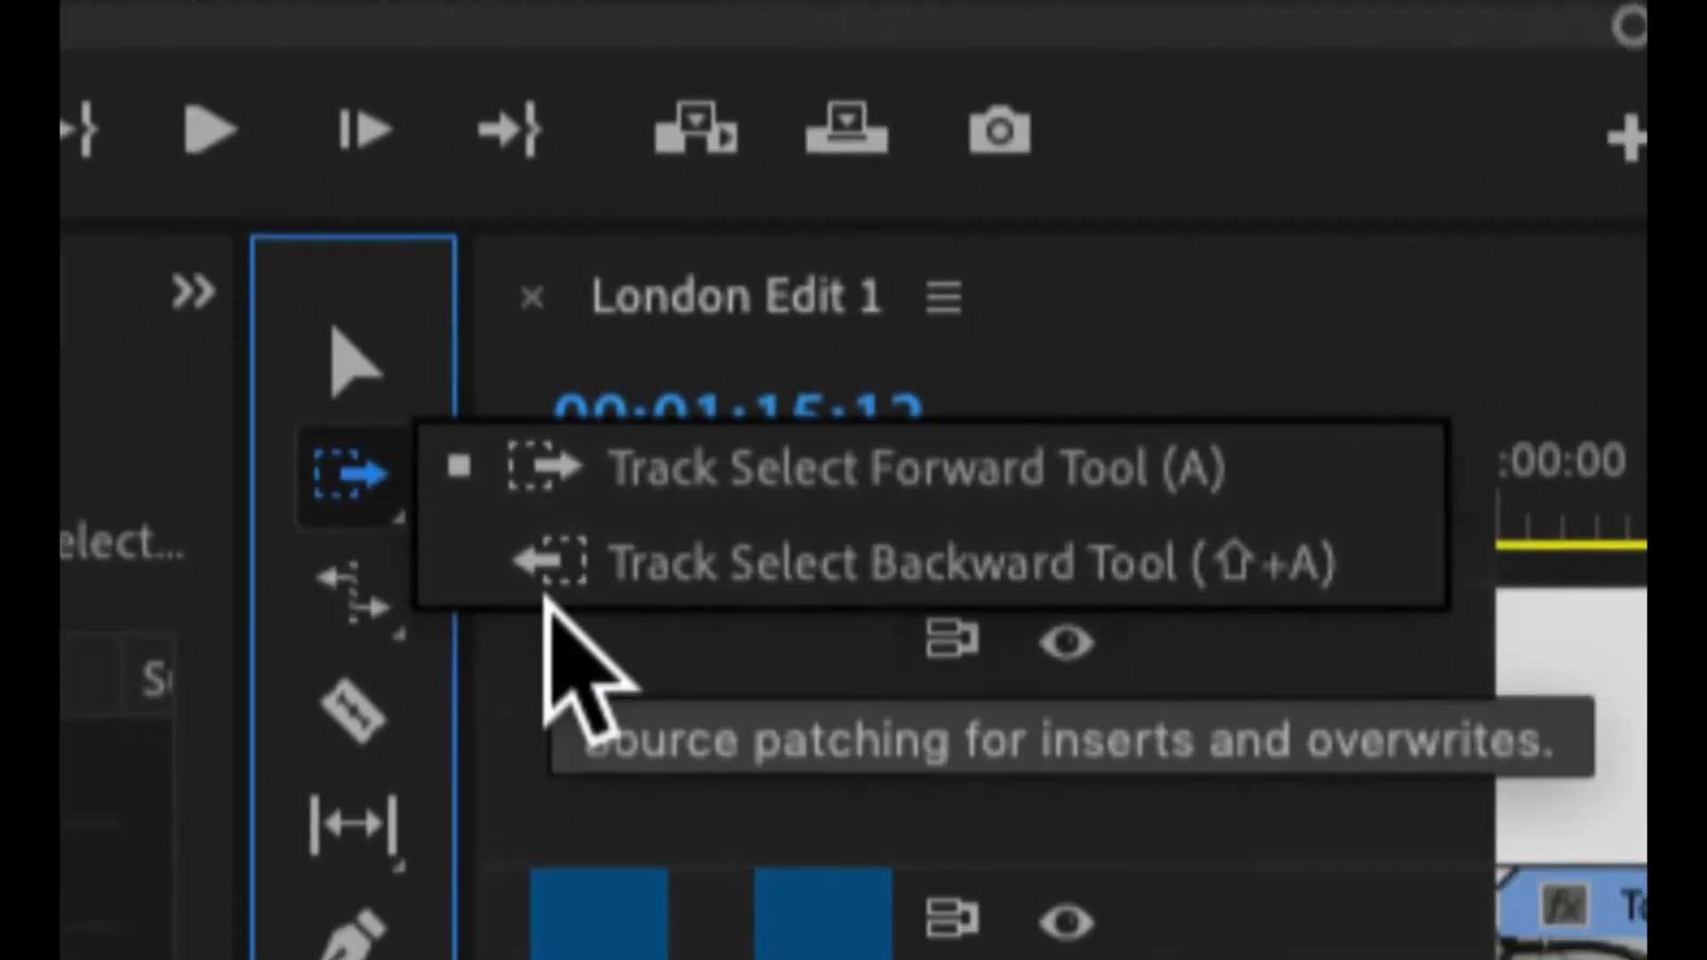
pyautogui.click(524, 468)
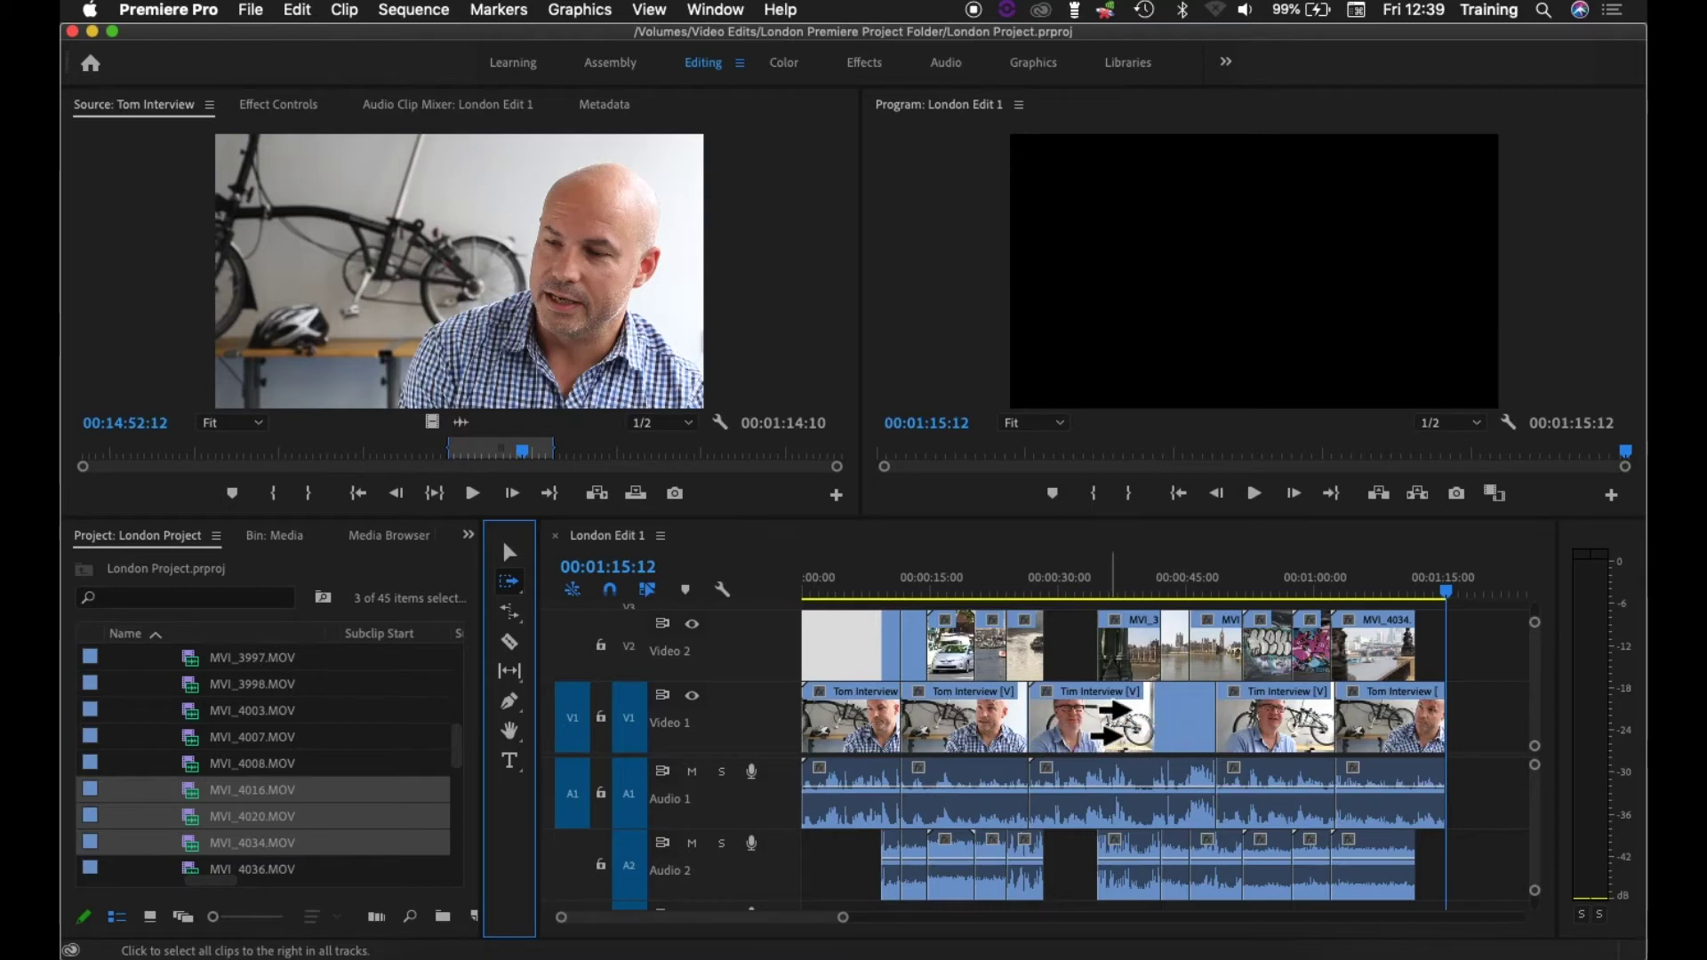
# Track-select forward from the first, second, third and fourth Video 1 interview clips in turn.
pyautogui.click(1102, 720)
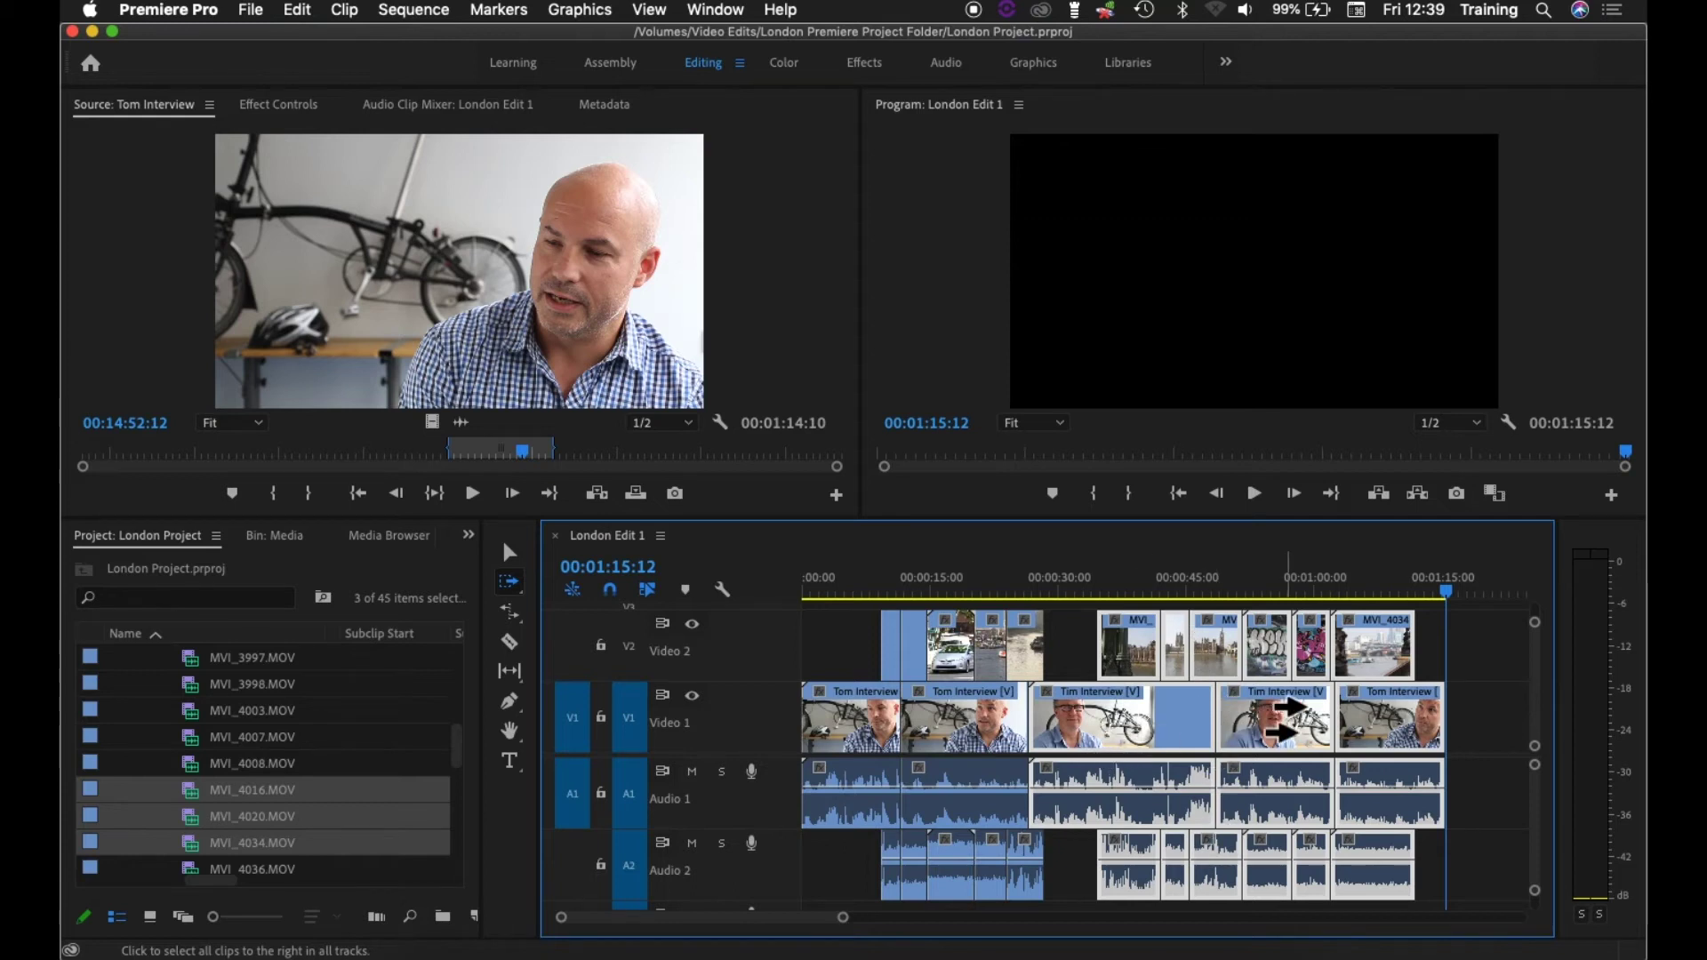
pyautogui.click(934, 711)
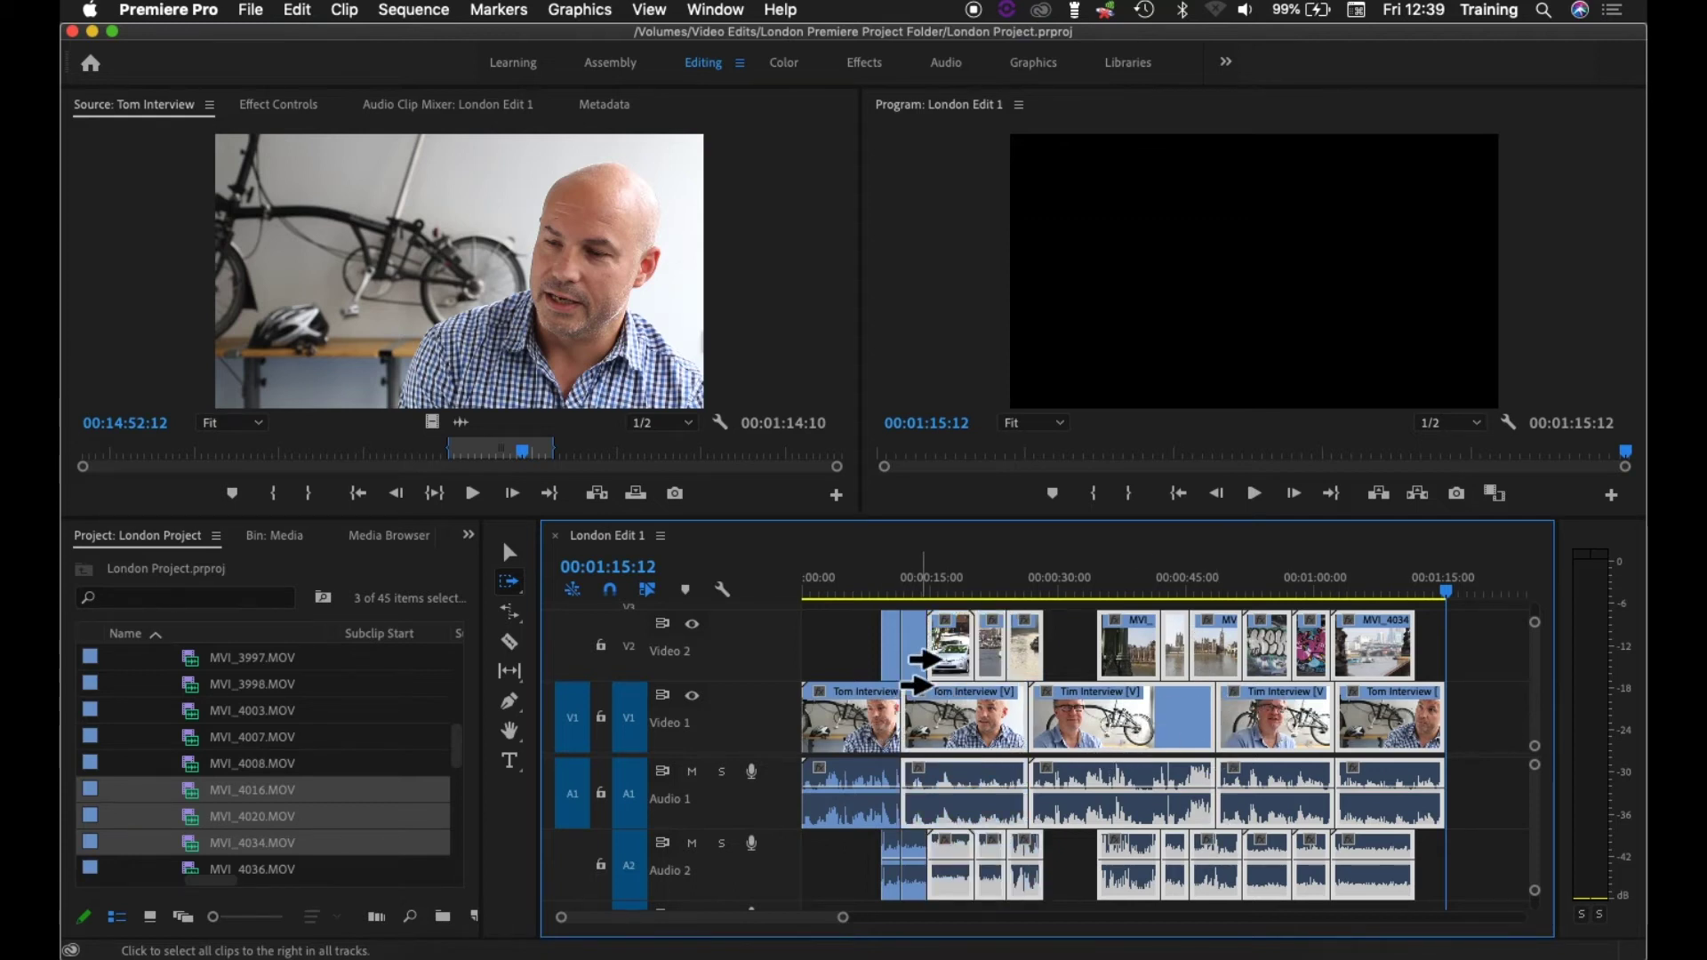
pyautogui.click(1147, 715)
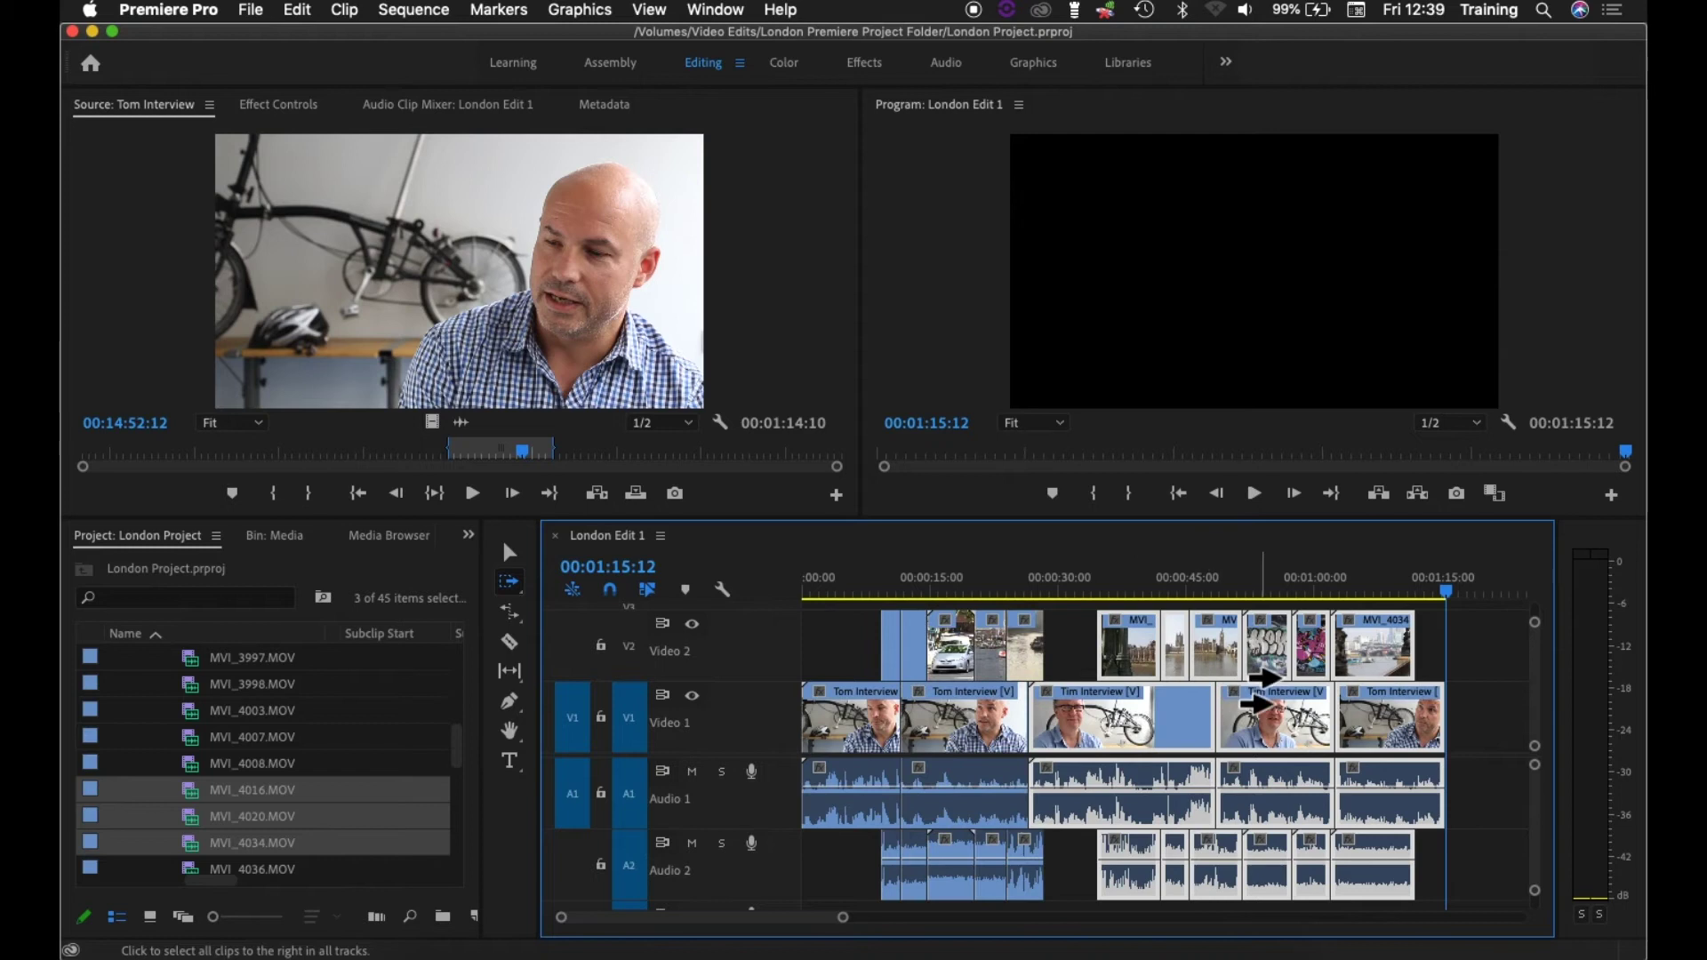
pyautogui.click(1253, 689)
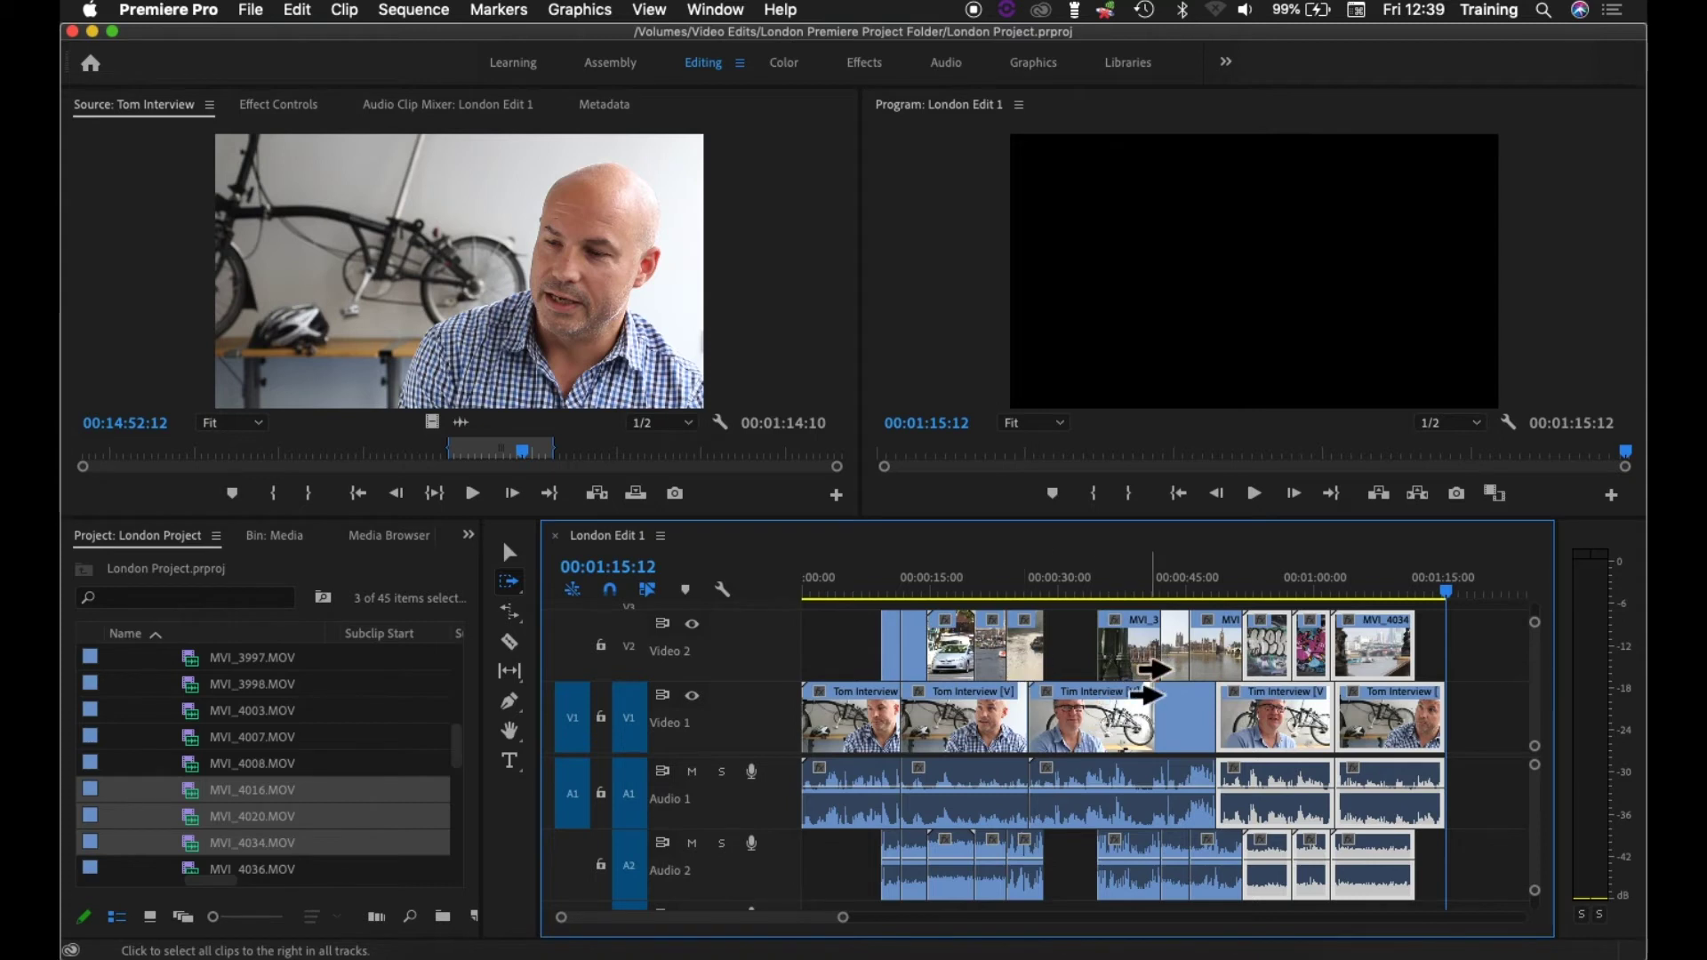
# Place the playhead at 00:00:26:22 and zoom the timeline in around it.
pyautogui.click(1036, 589)
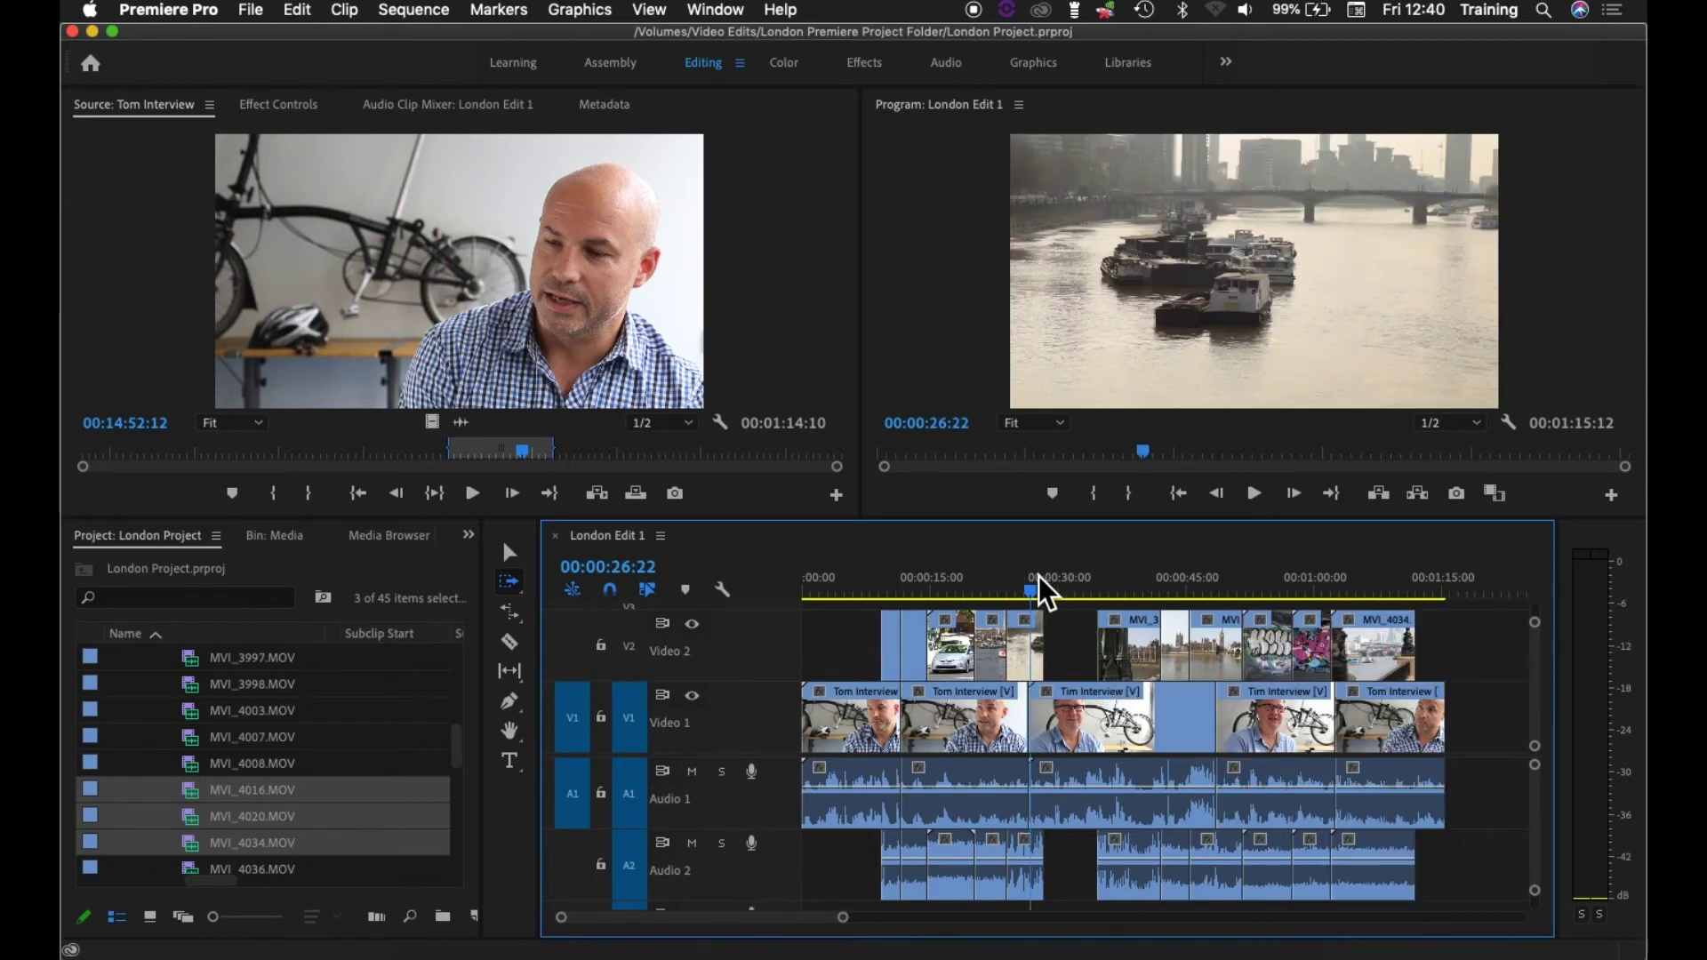
pyautogui.press('super+a')
pyautogui.press('=')
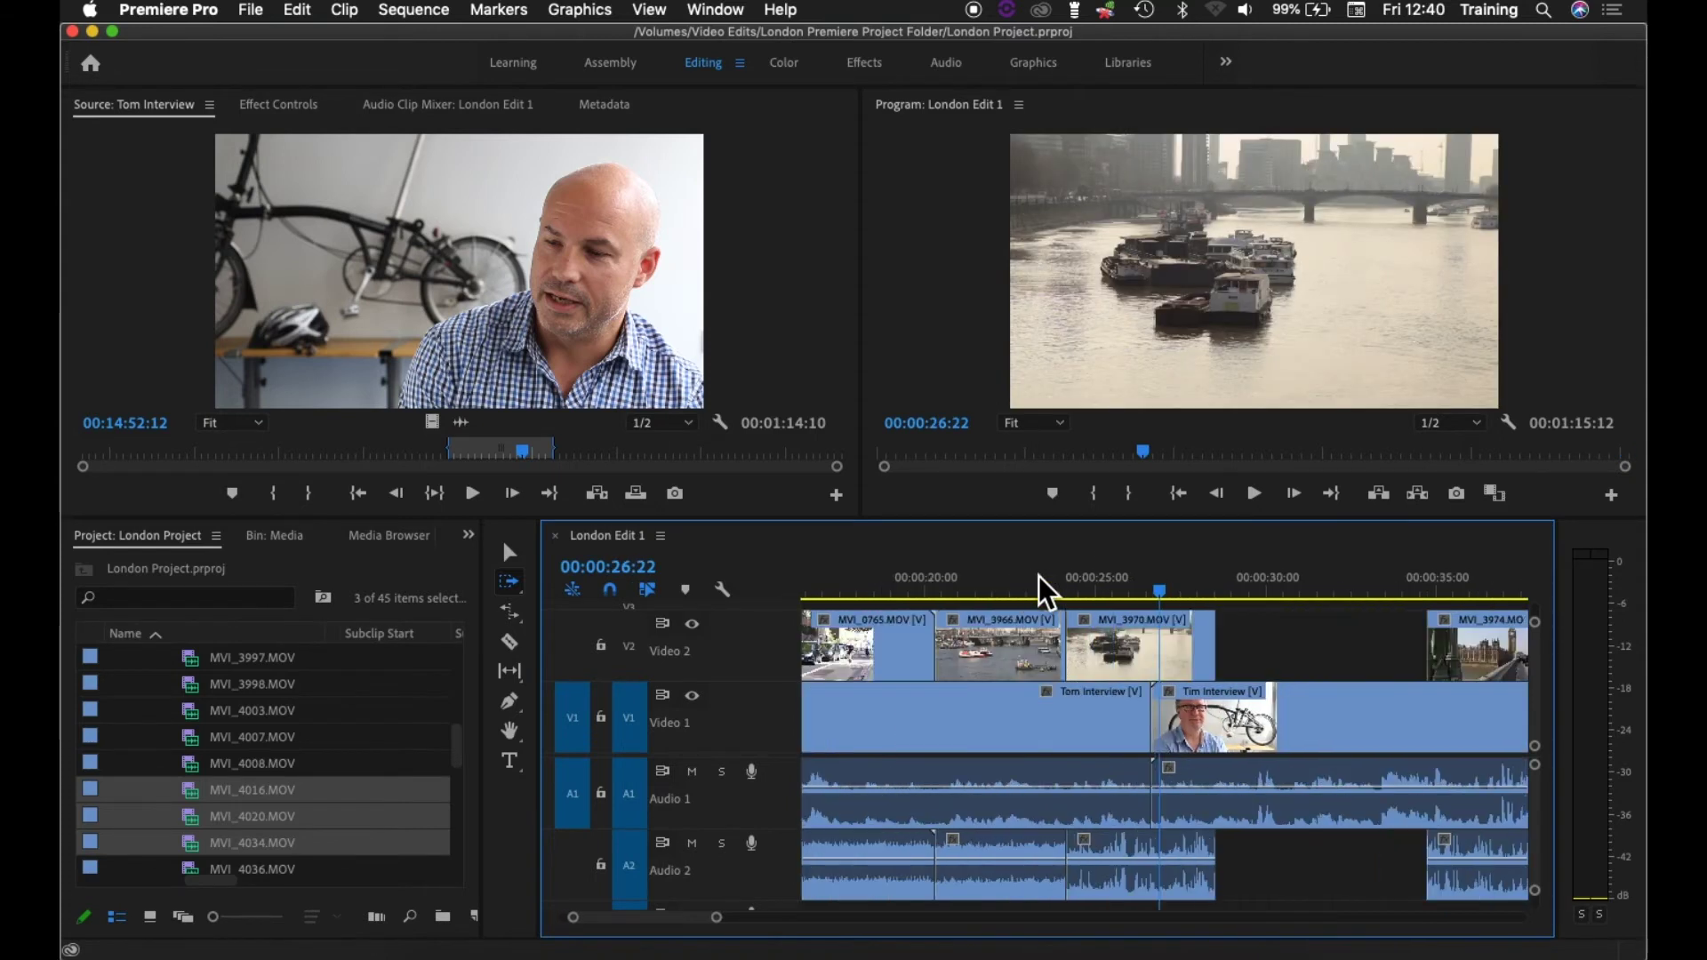
pyautogui.press('=')
pyautogui.hscroll(1, 1343, 667)
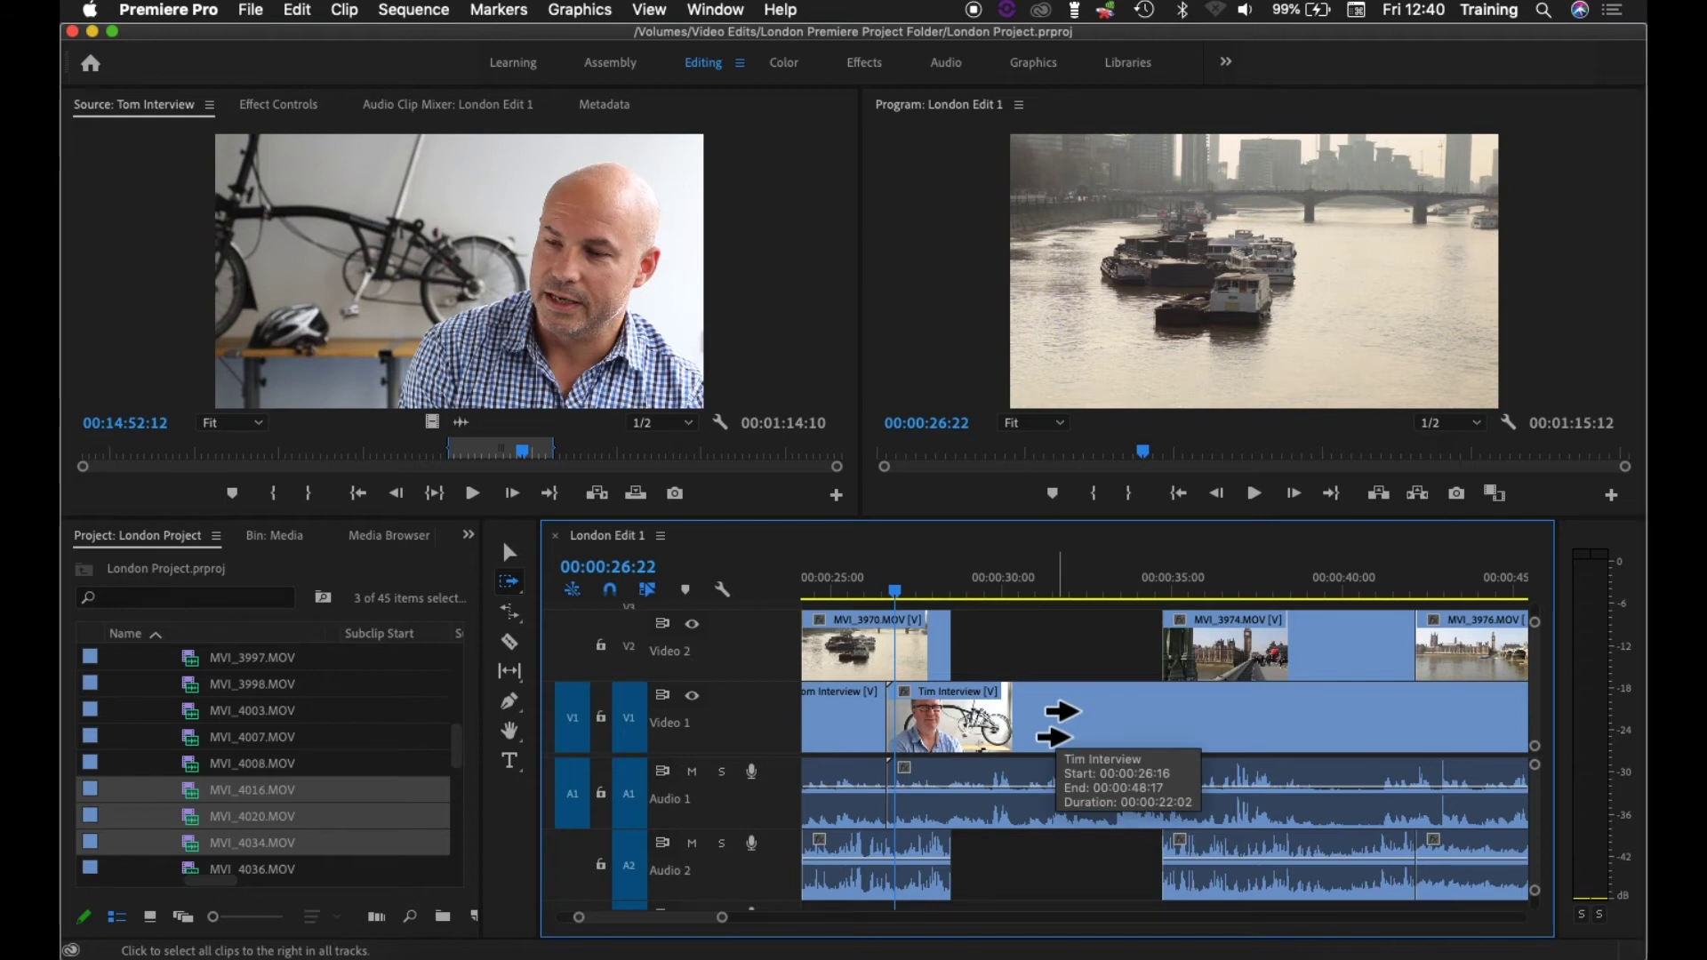
pyautogui.press('-')
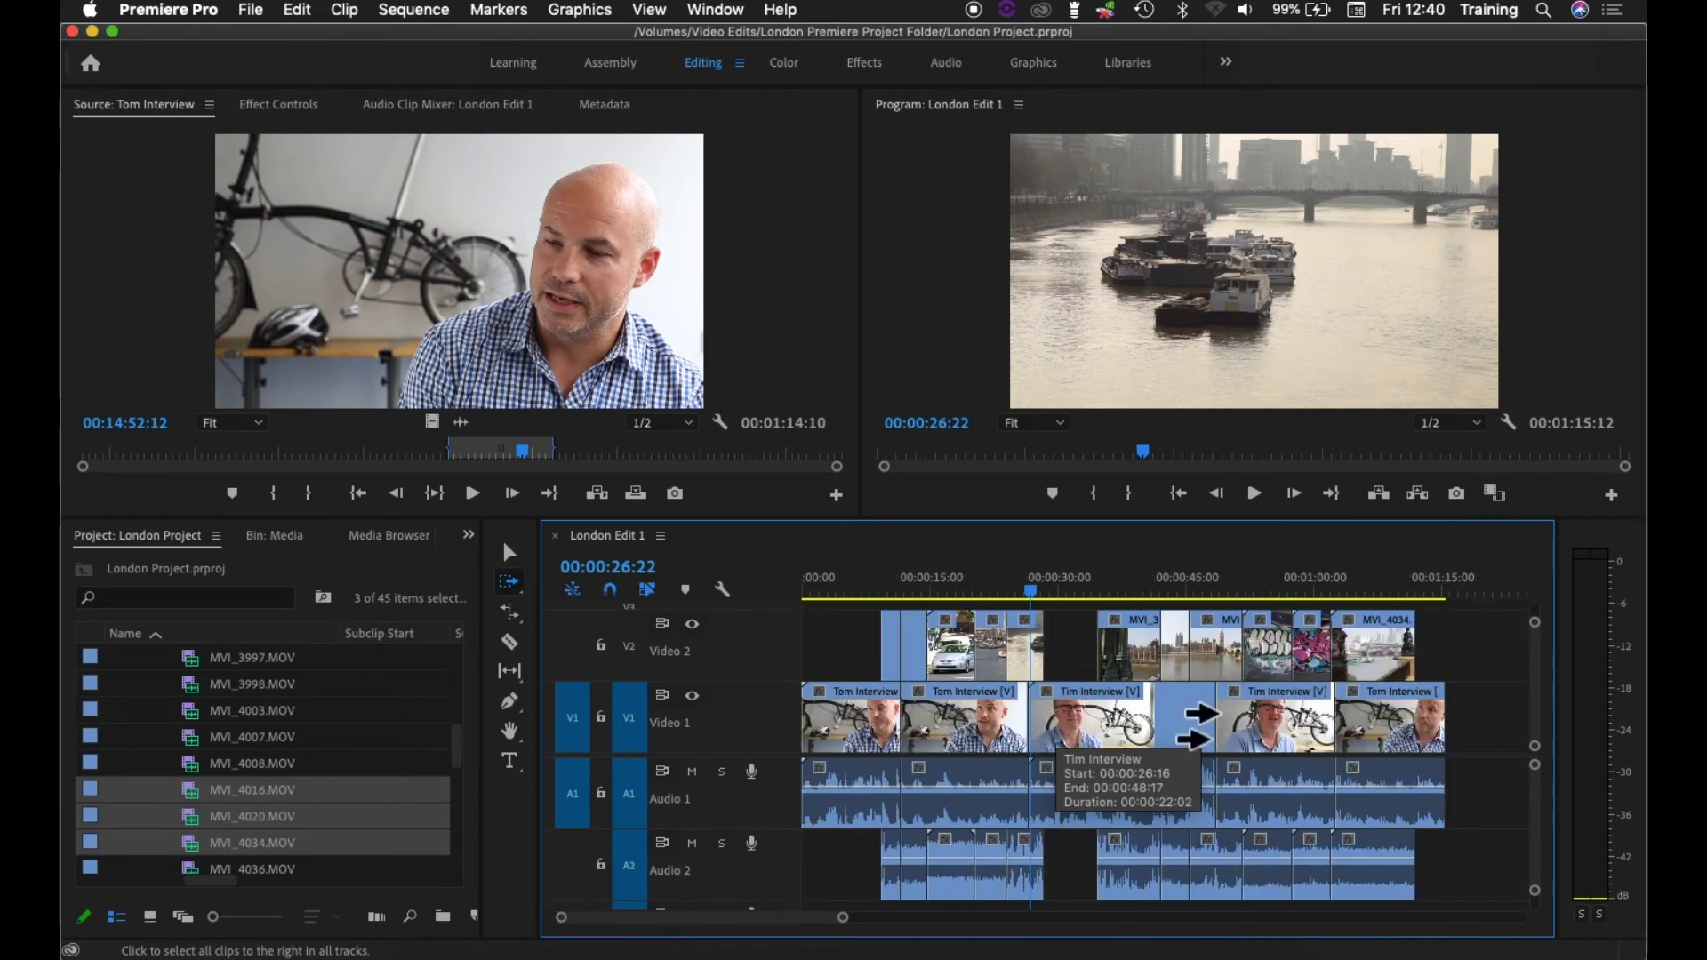
# Marquee-select the later clips on all tracks and drag them about 11 frames later.
pyautogui.click(509, 552)
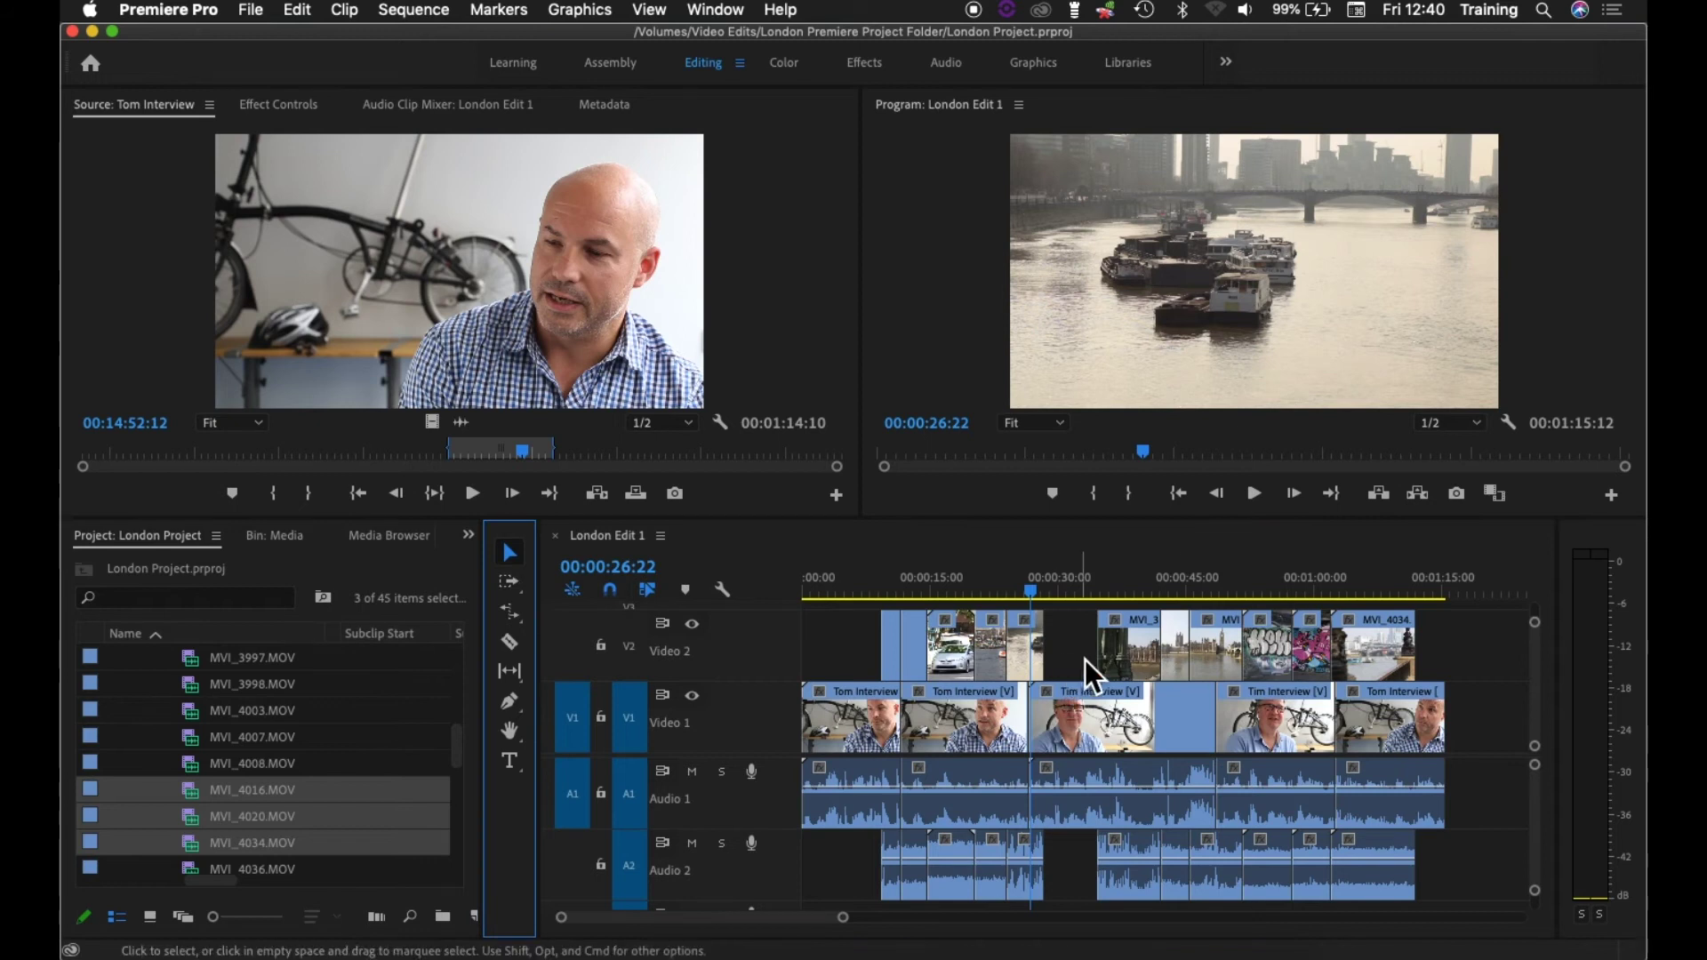
pyautogui.moveTo(1084, 659); pyautogui.dragTo(1478, 868)
pyautogui.moveTo(1135, 655)
pyautogui.mouseDown()
pyautogui.moveTo(1152, 662)
pyautogui.moveTo(1129, 649)
pyautogui.mouseUp()
pyautogui.press('=')
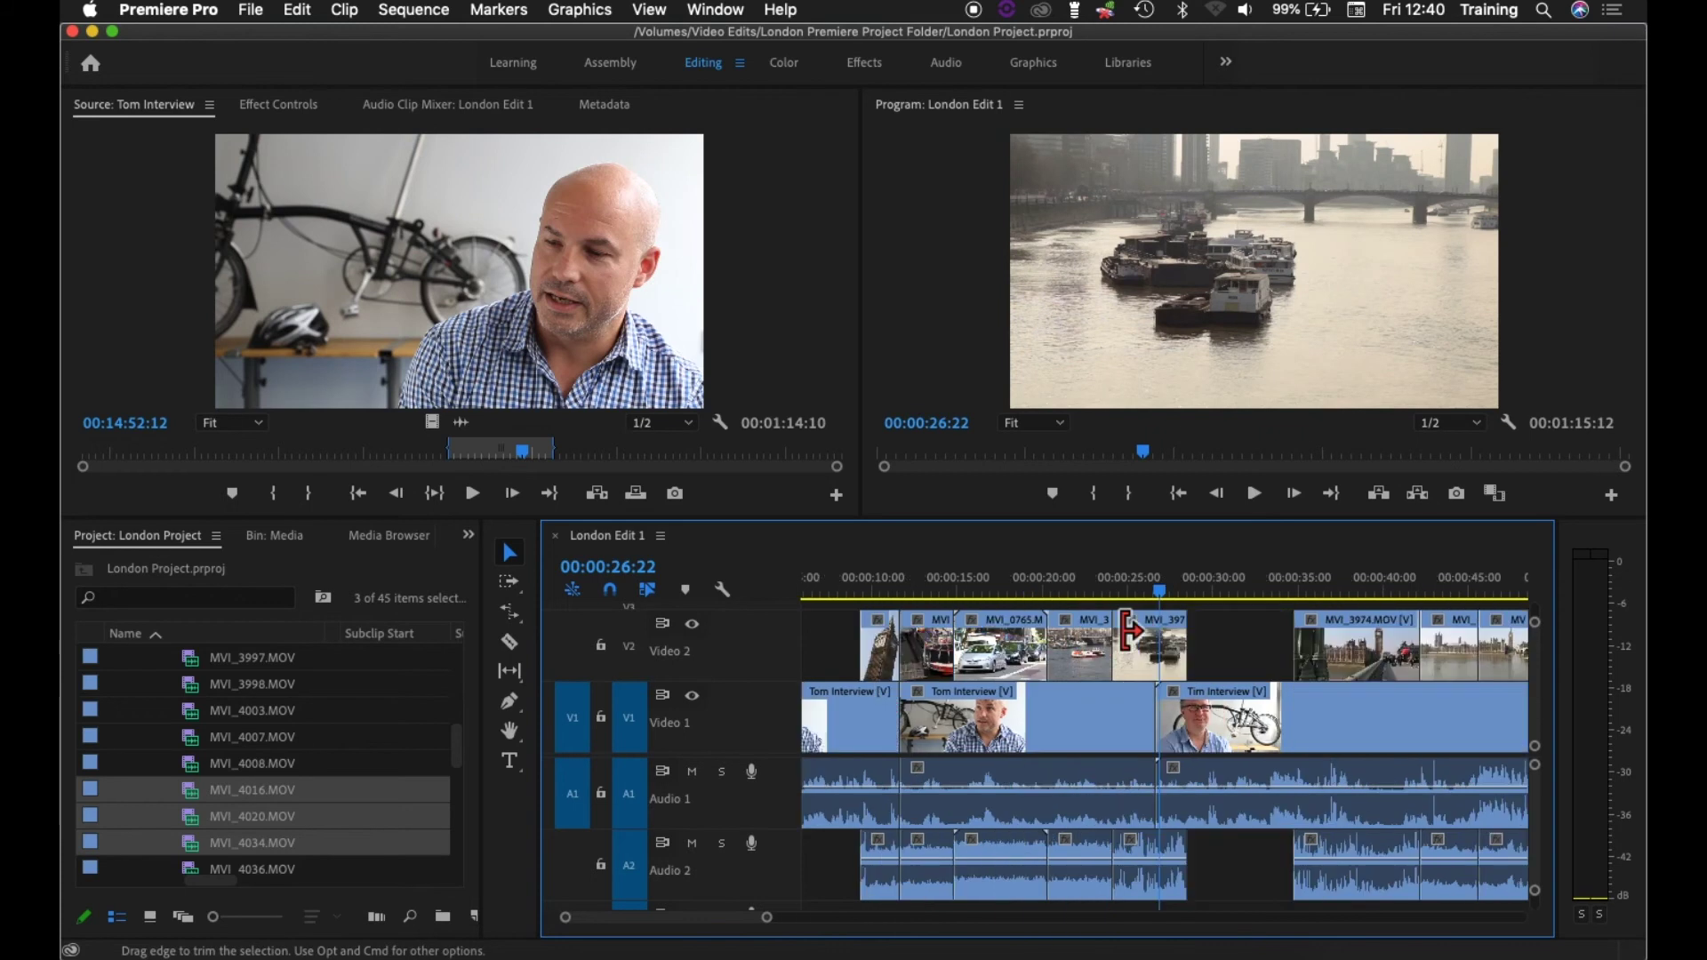
pyautogui.press('=')
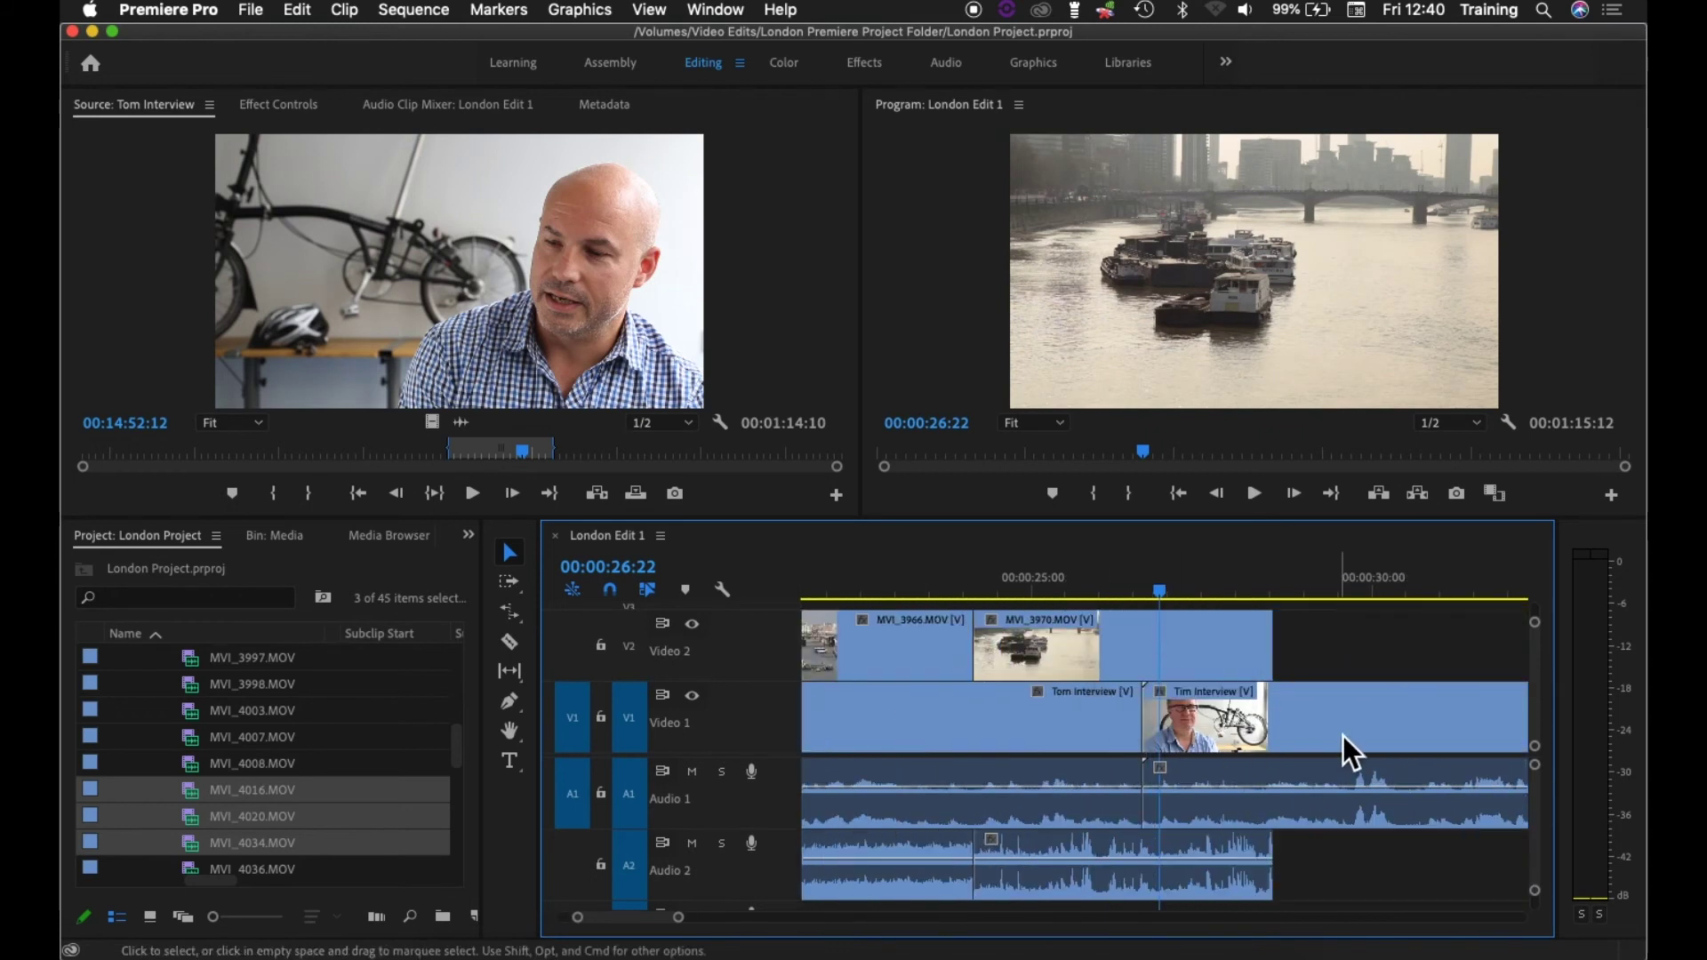
pyautogui.scroll(-3, 1342, 736)
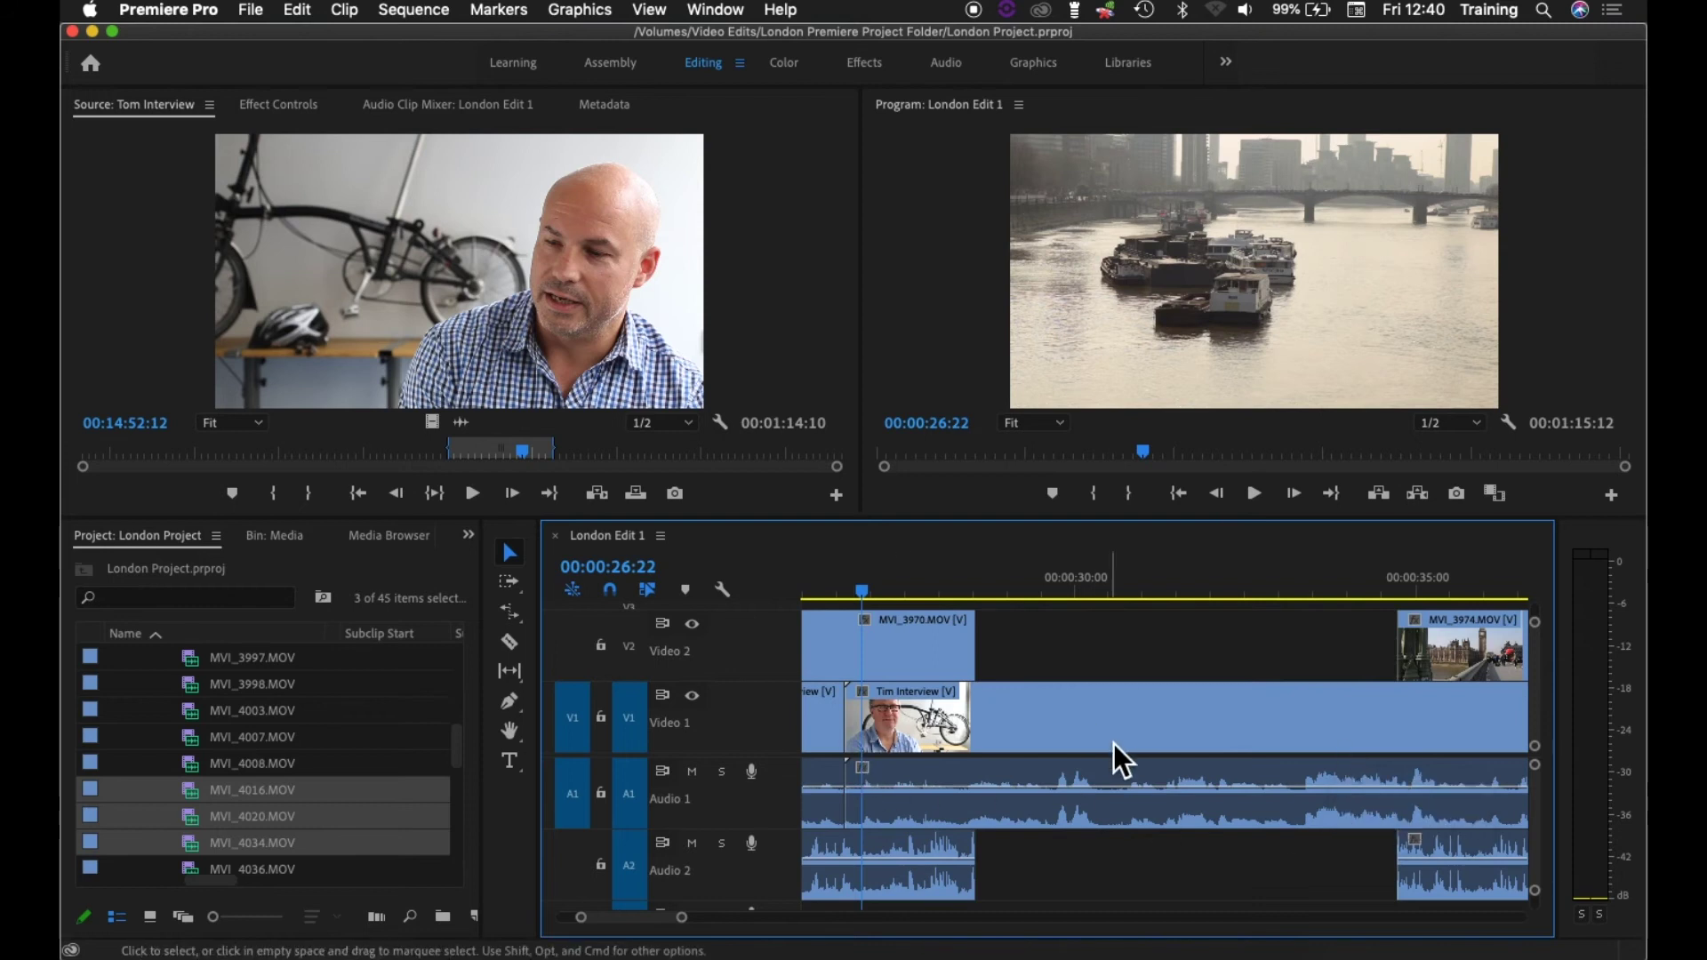
# Track-select forward from the Tim Interview clip and slide the selection about 6 frames later.
pyautogui.click(510, 582)
pyautogui.click(1053, 731)
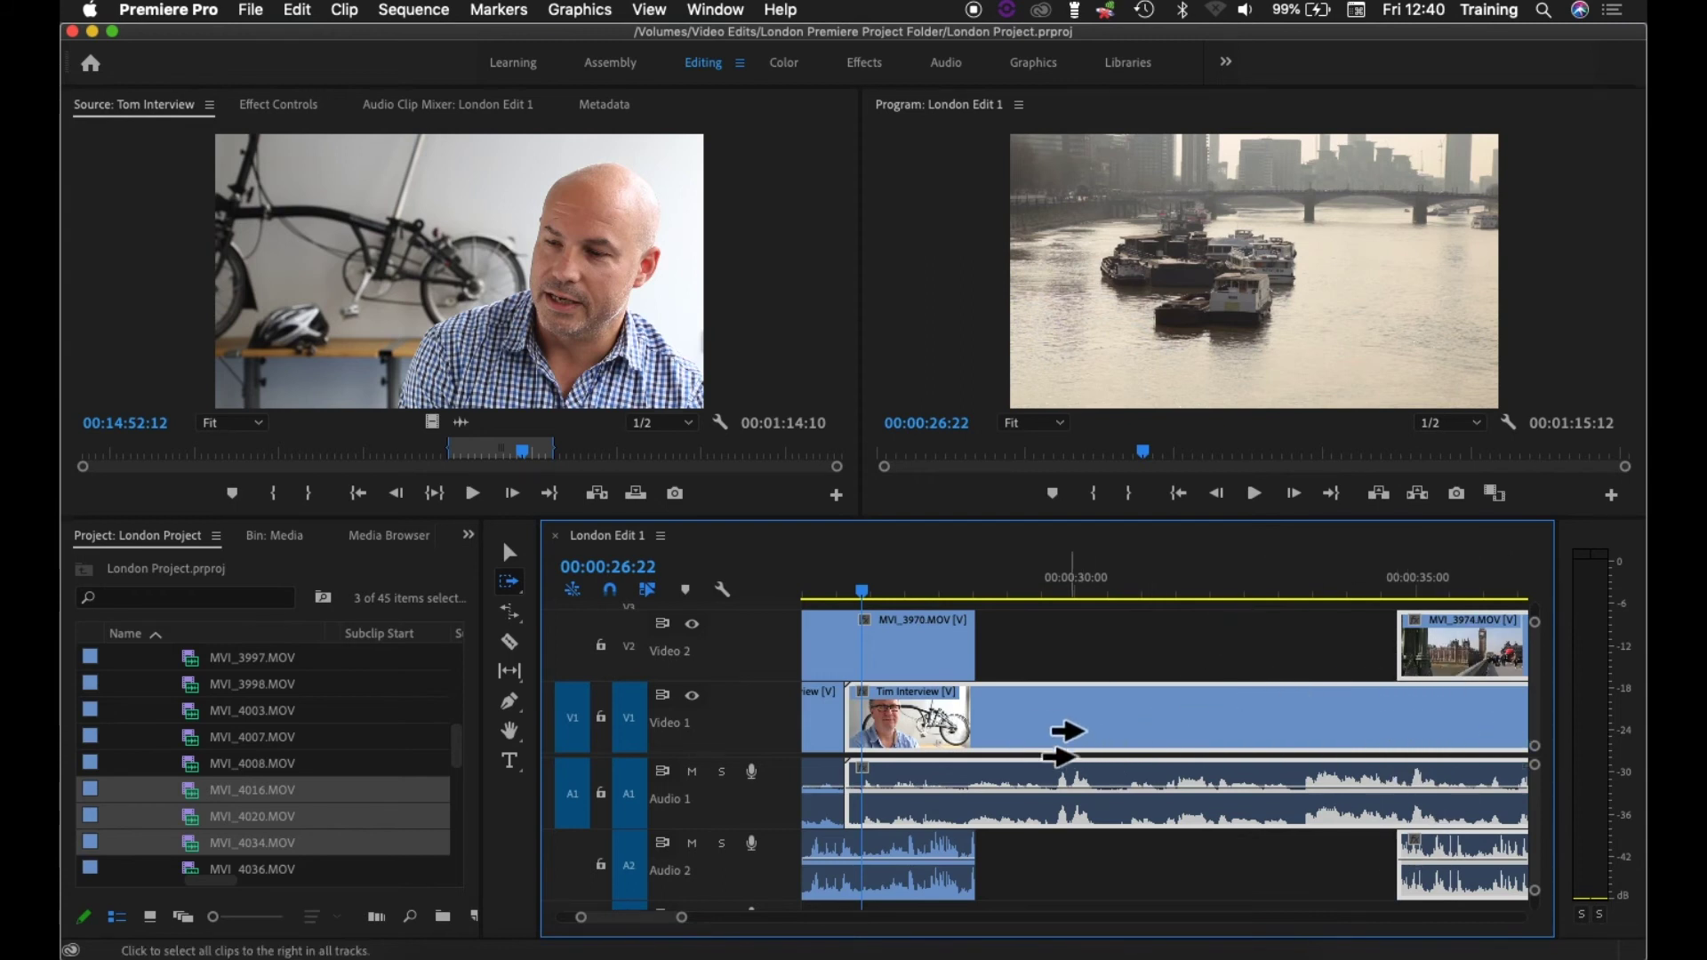
pyautogui.moveTo(1052, 729); pyautogui.dragTo(1333, 731)
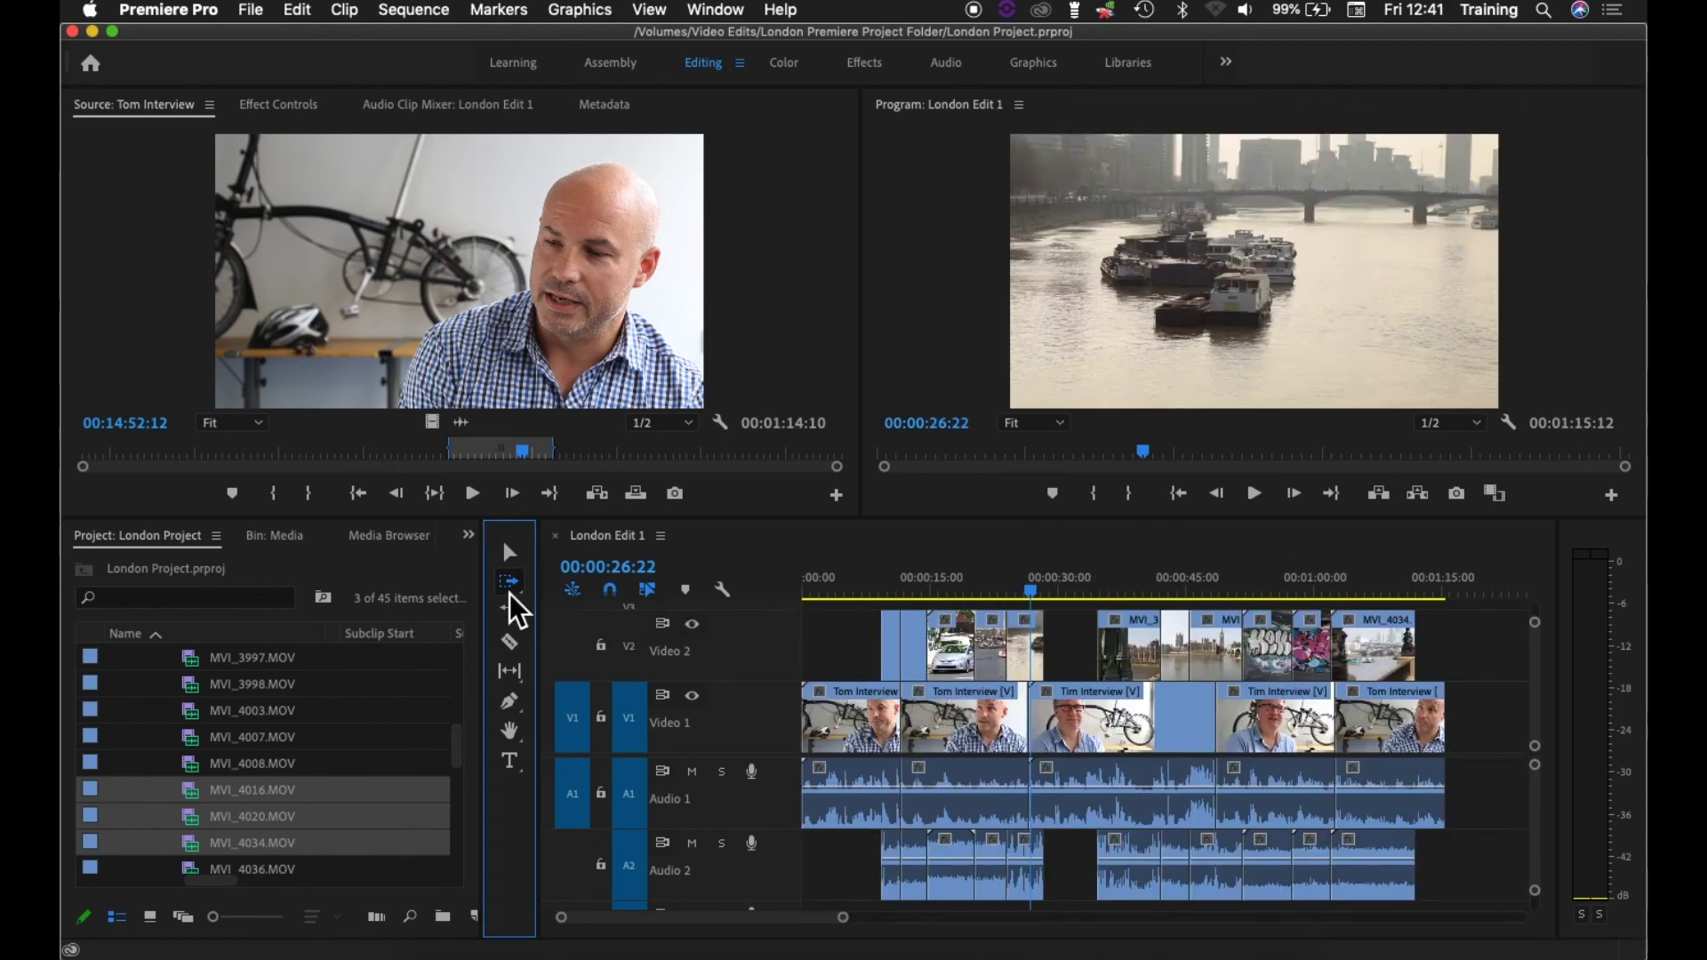
# With Track Select Backward Tool (Shift+A), select the Tim Interview clip and everything before it.
pyautogui.click(509, 582)
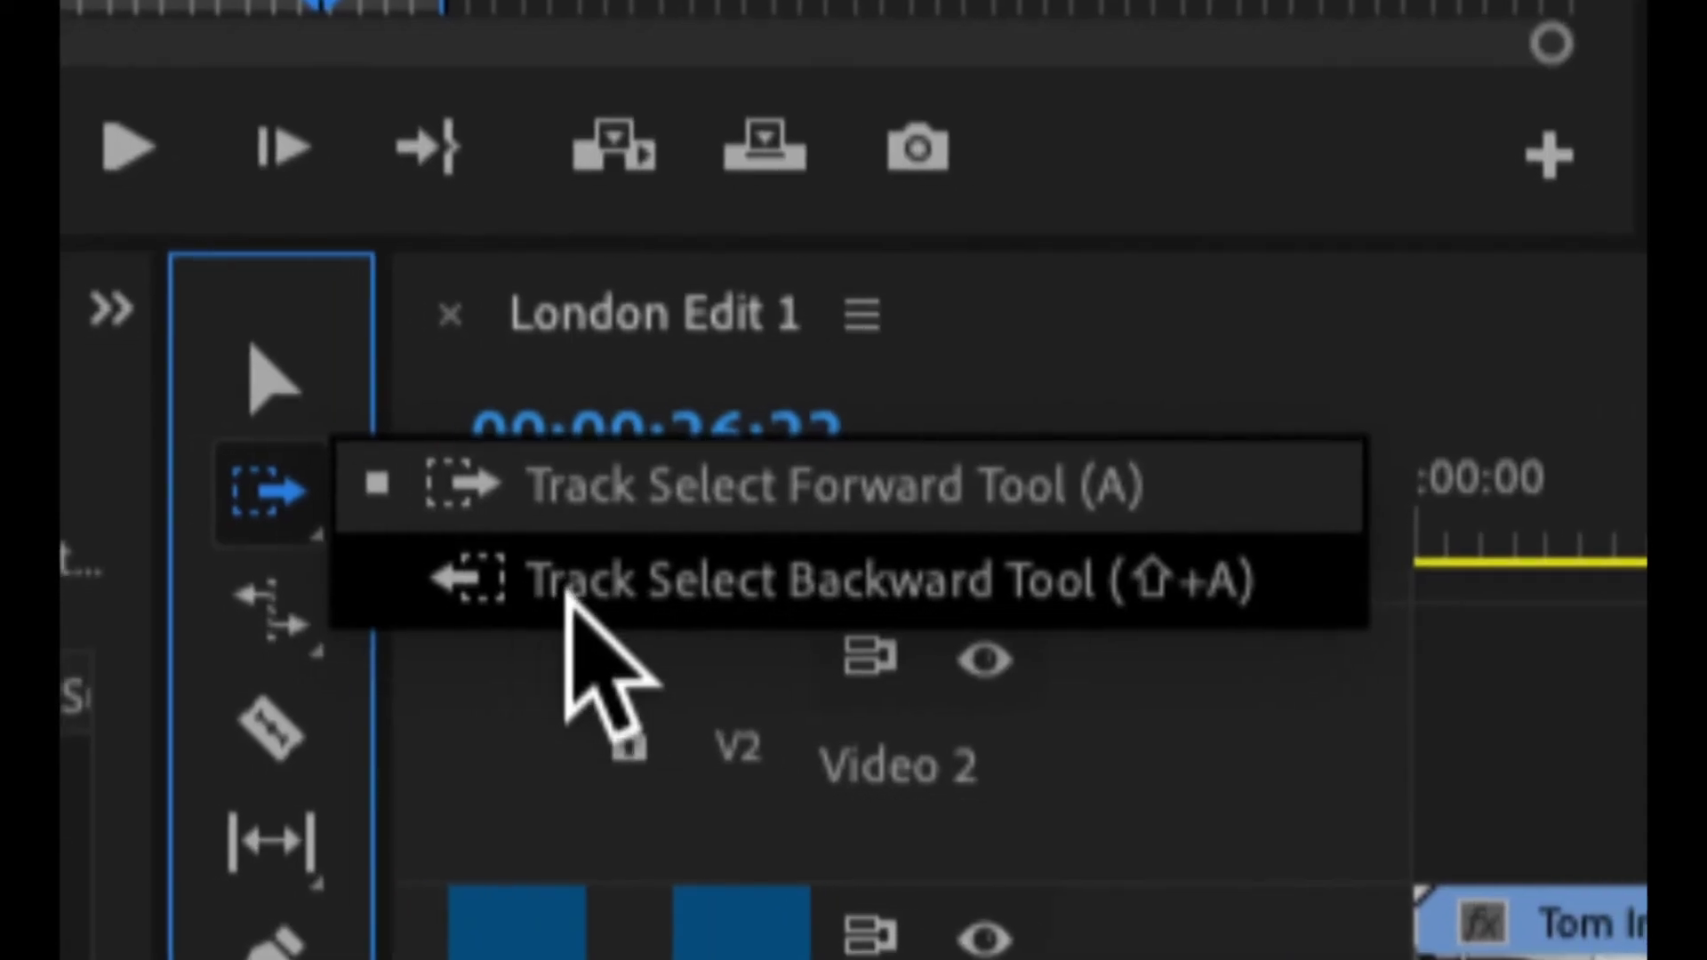
pyautogui.click(567, 594)
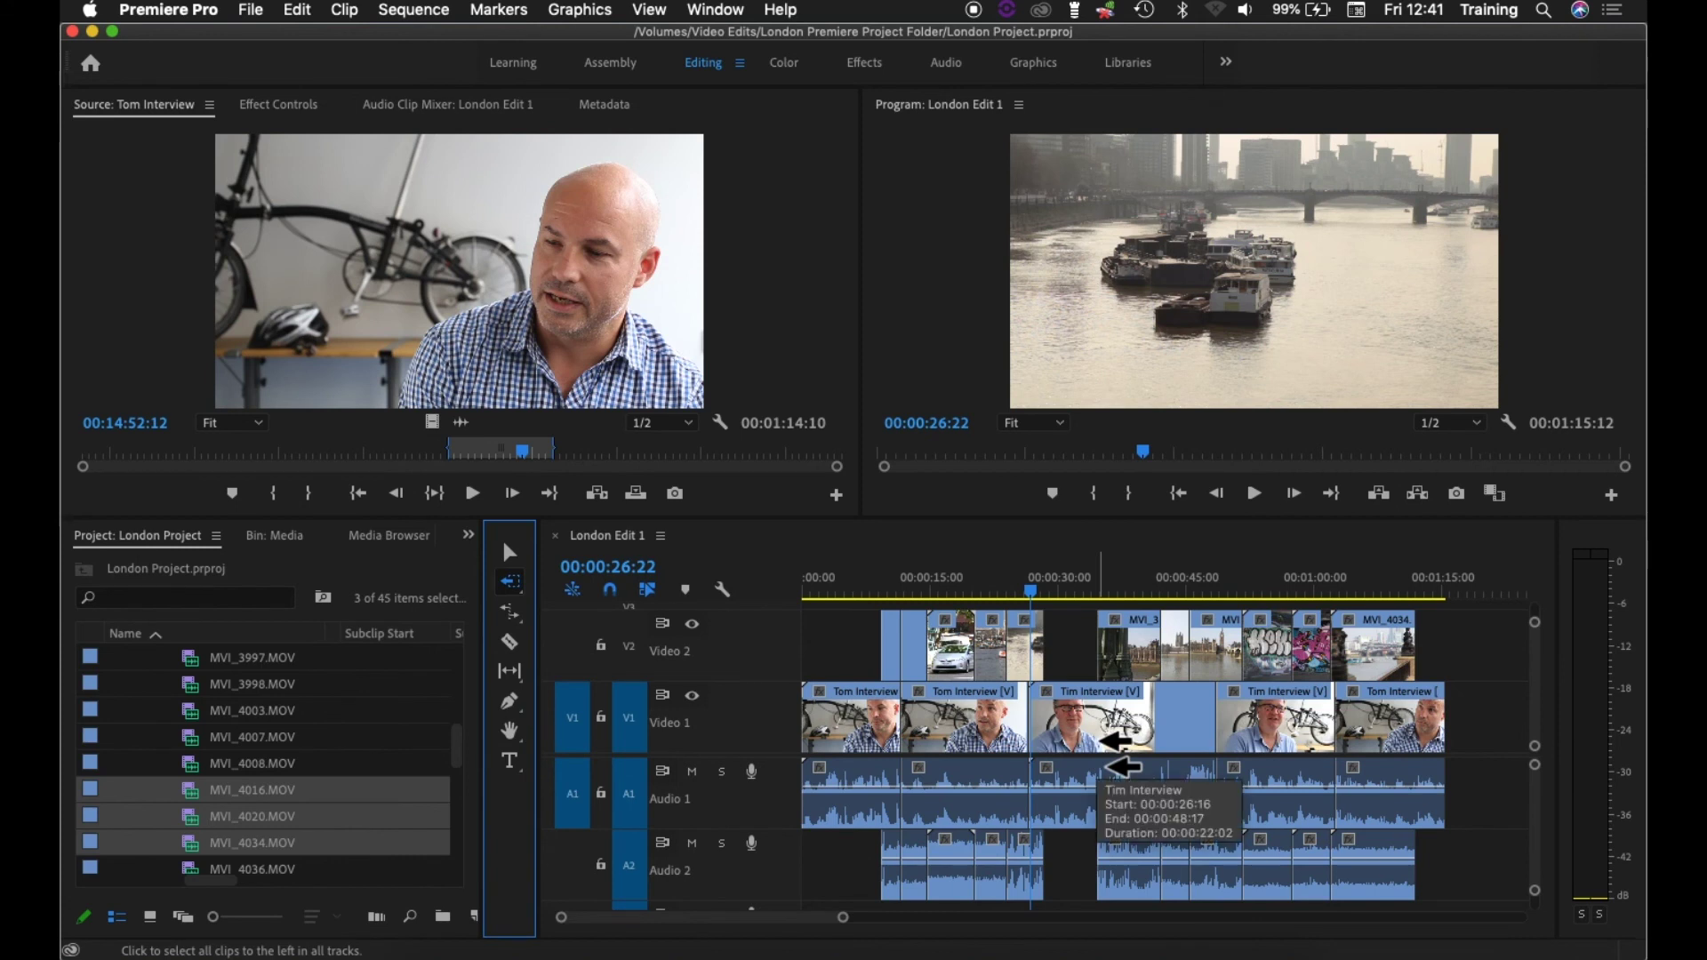
pyautogui.click(1111, 738)
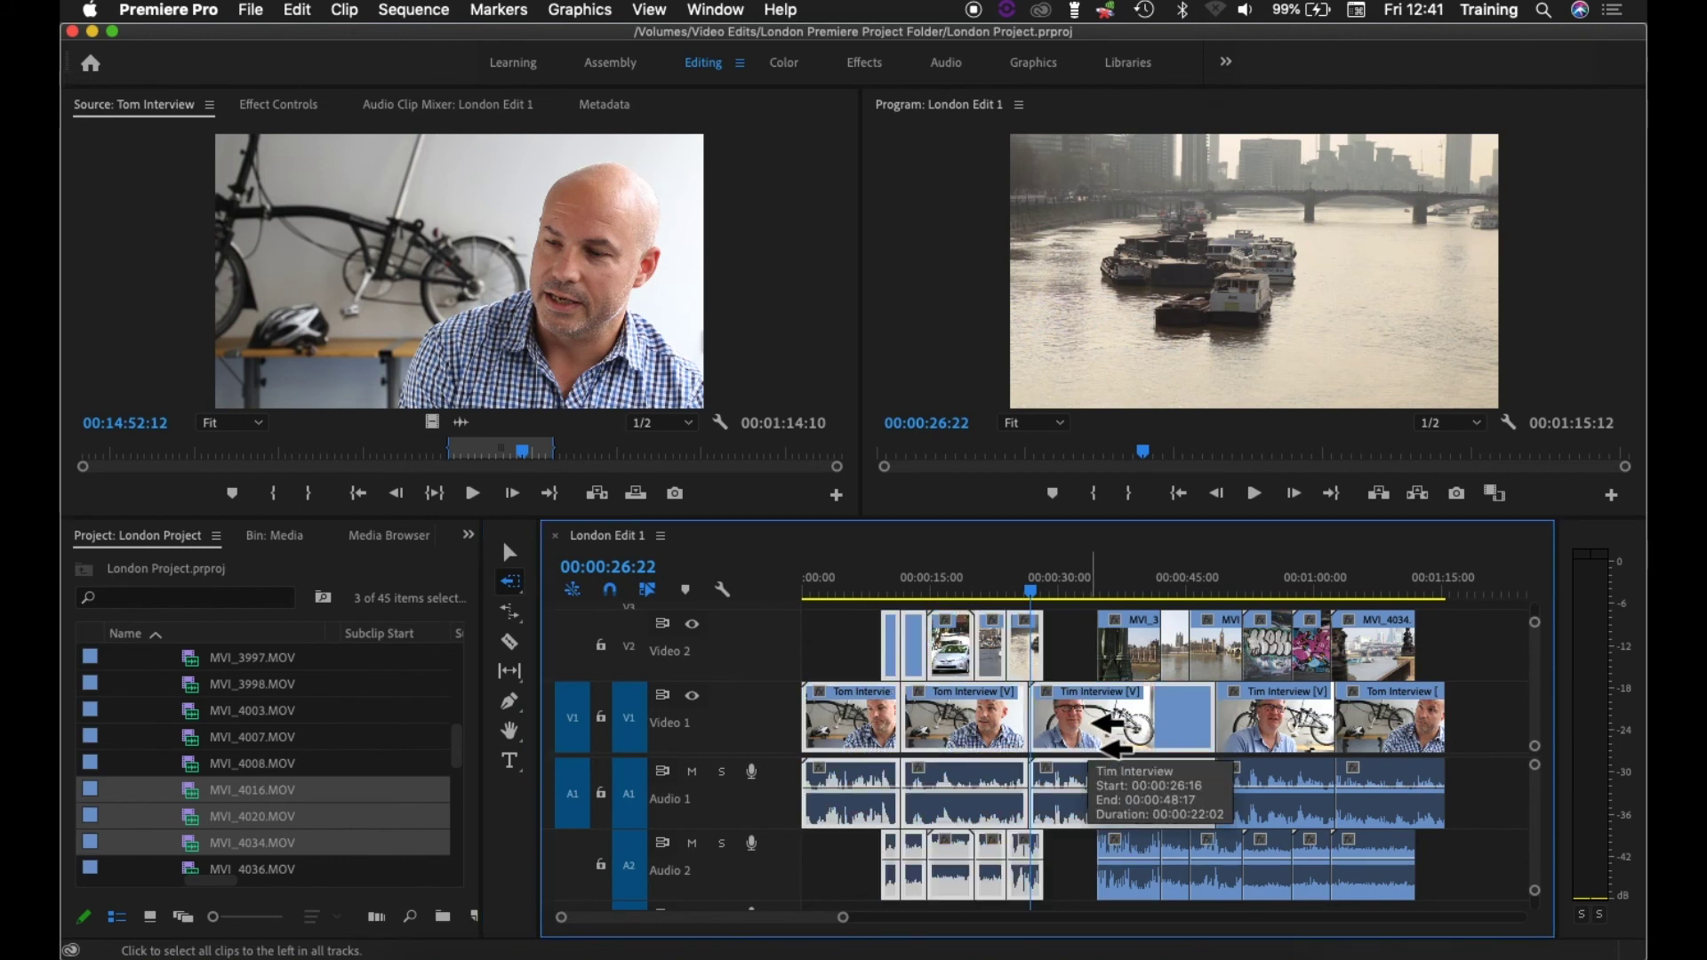